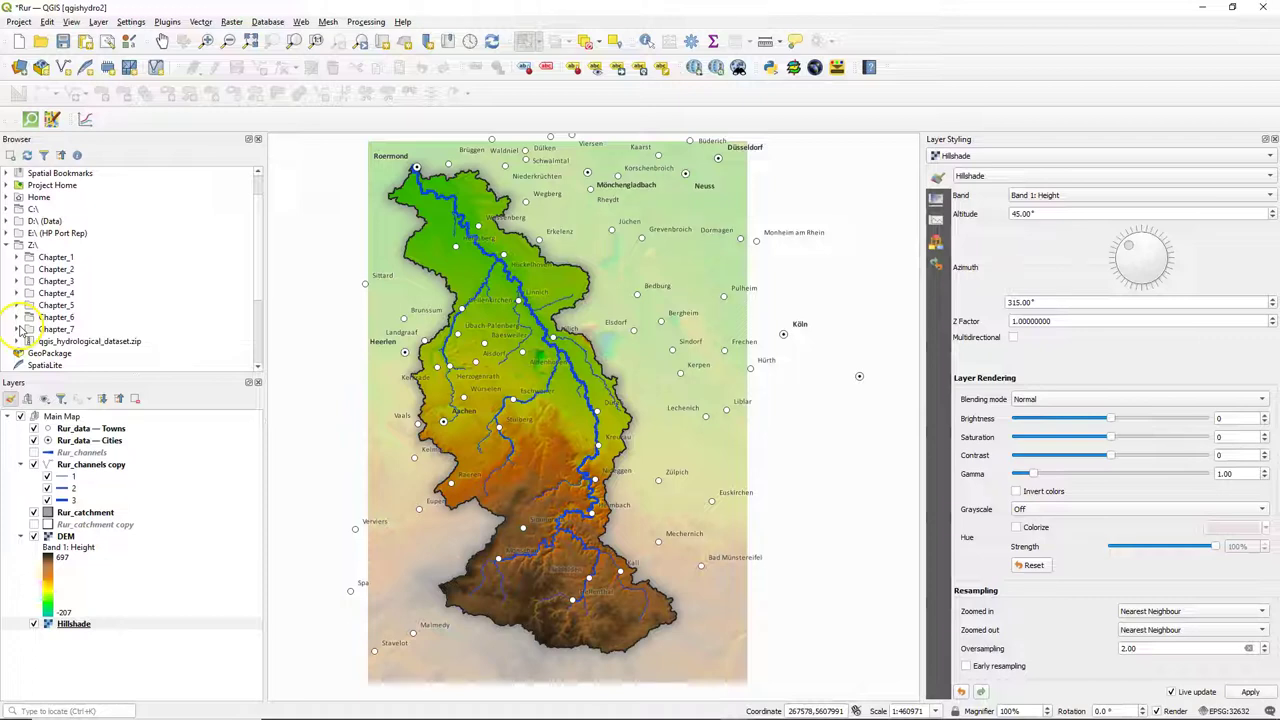
- Drag CountryBoundaries from Z:\Chapter_7\MapComposition.gpkg in the Browser onto the map canvas
left_click(17, 329)
scroll(80, 312, "down", 1)
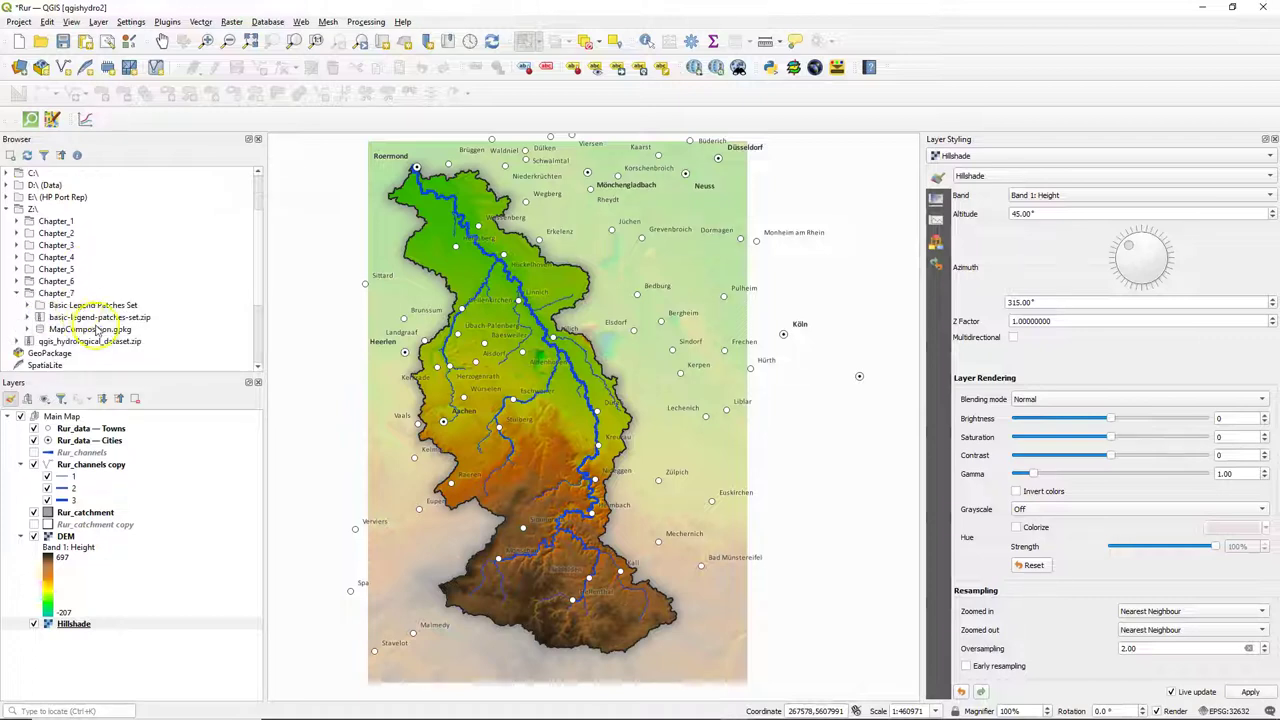
left_click(70, 329)
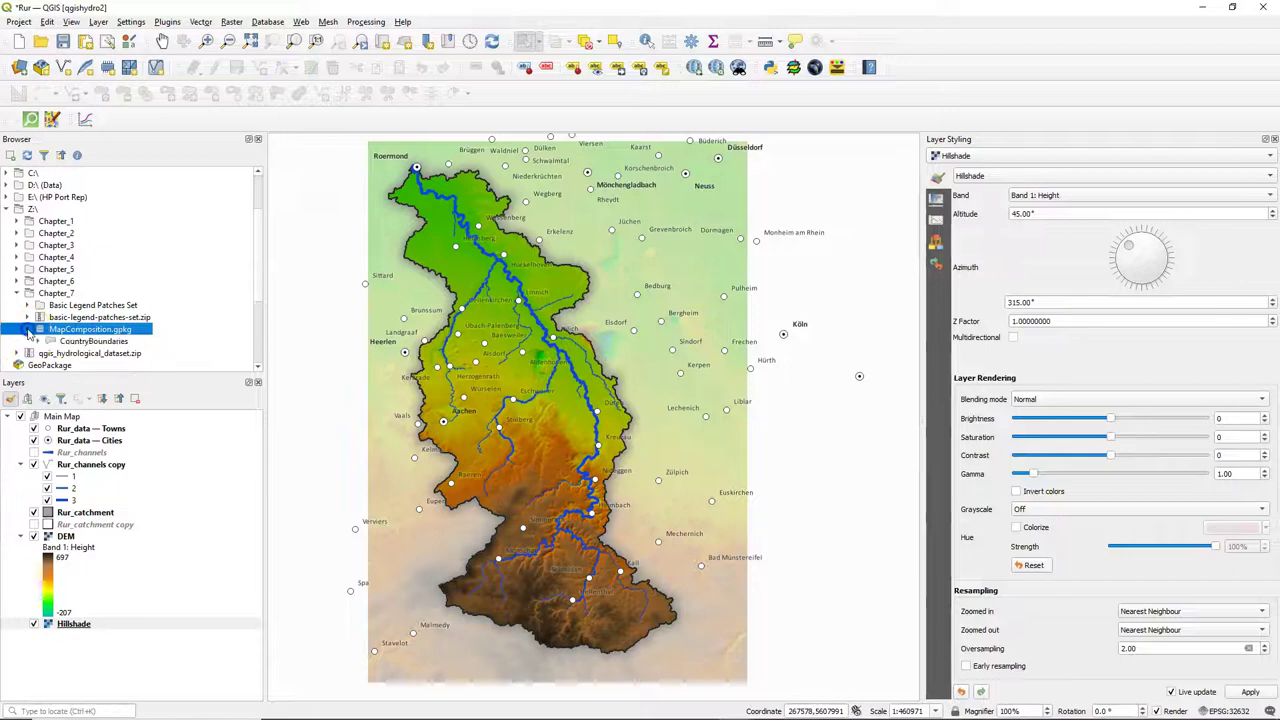
left_click(28, 330)
left_click(75, 341)
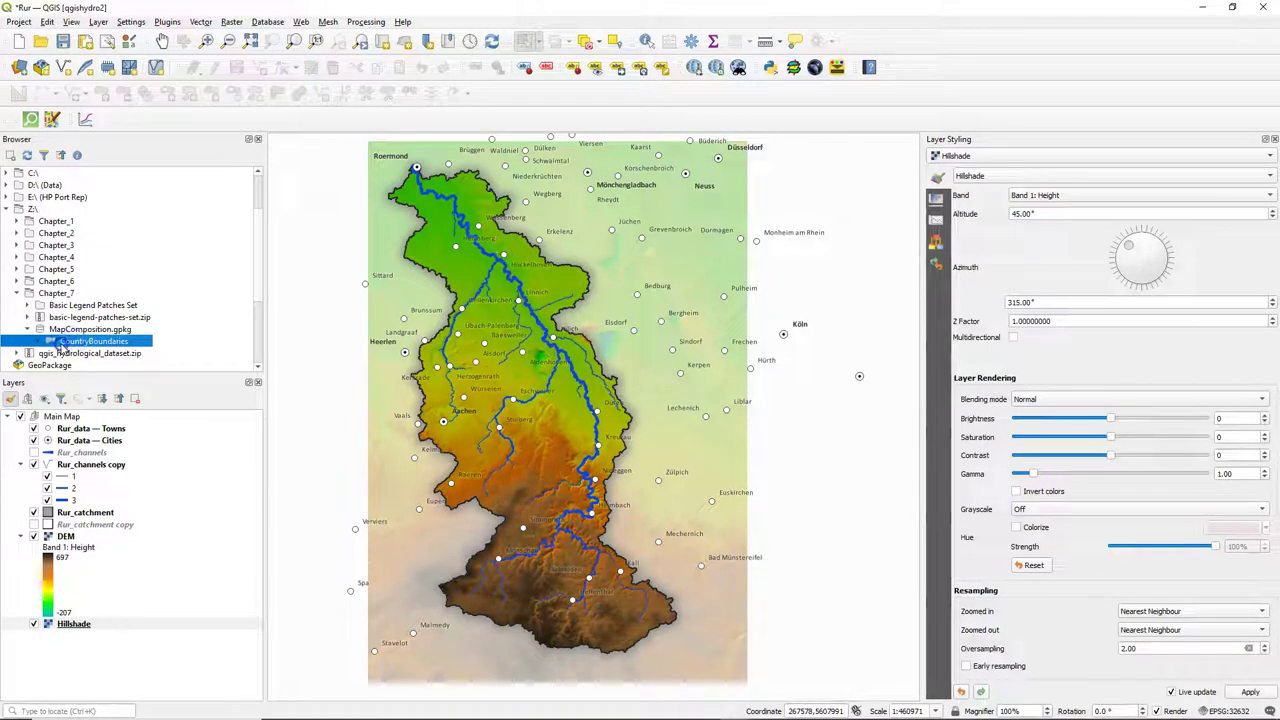
left_click_drag(488, 341, 488, 342)
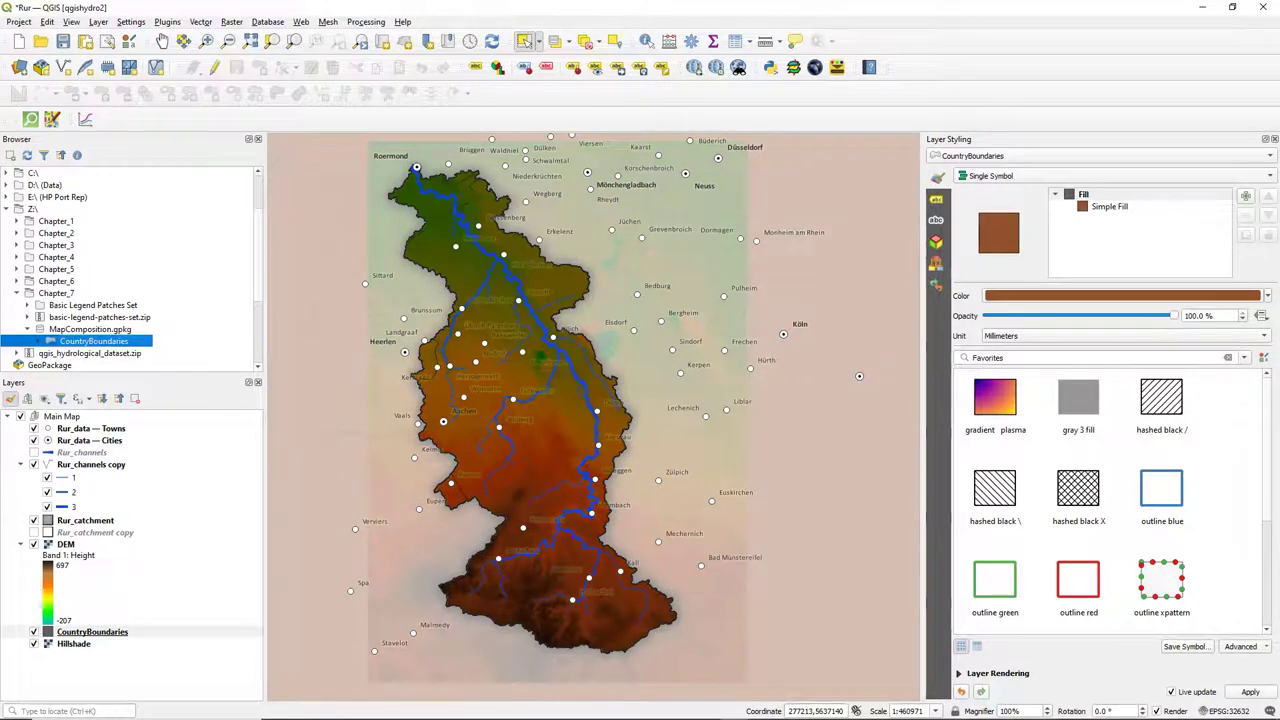
- Move CountryBoundaries out of the Main Map group, hide all layers, and show only CountryBoundaries
right_click(94, 633)
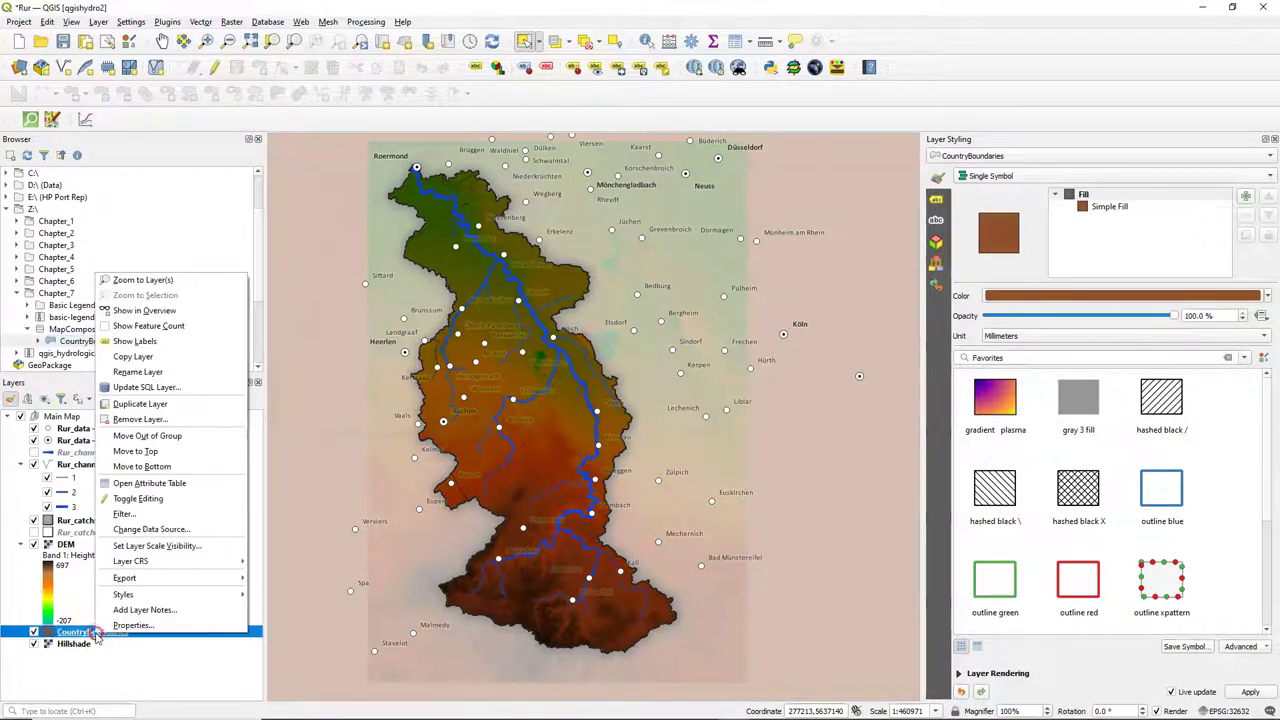
left_click(172, 437)
left_click(44, 401)
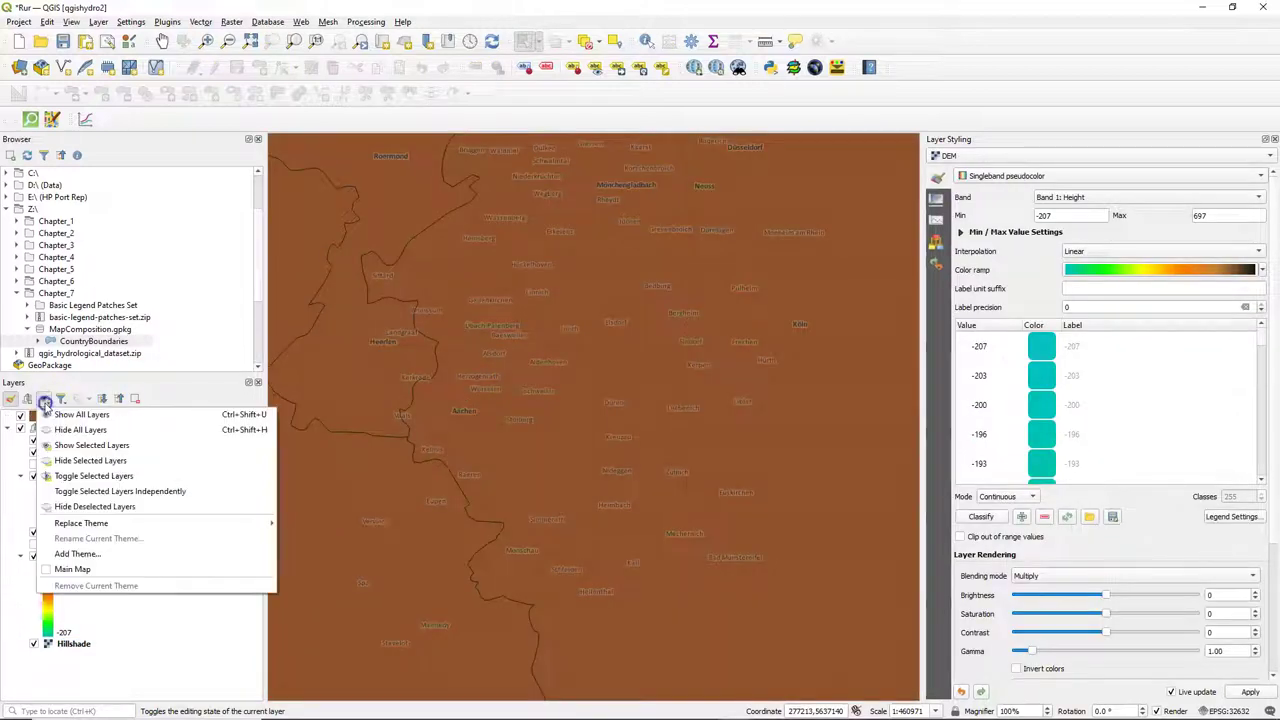
left_click(80, 429)
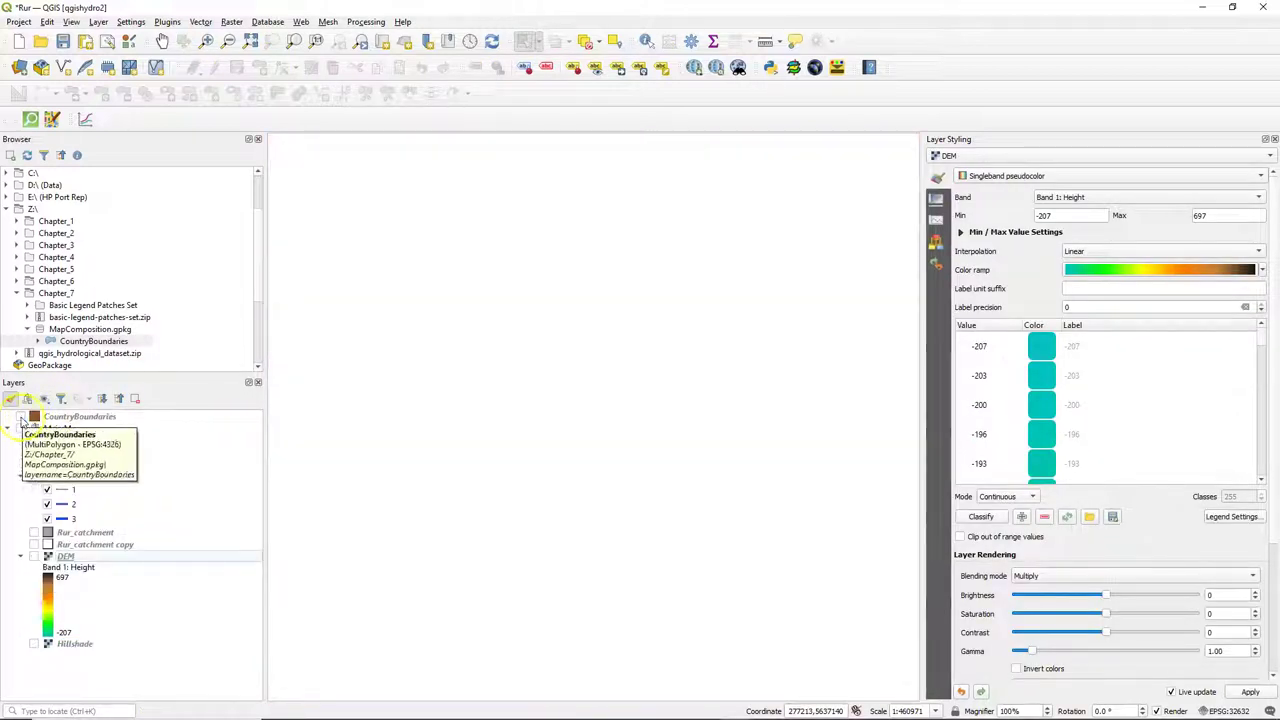
left_click(22, 416)
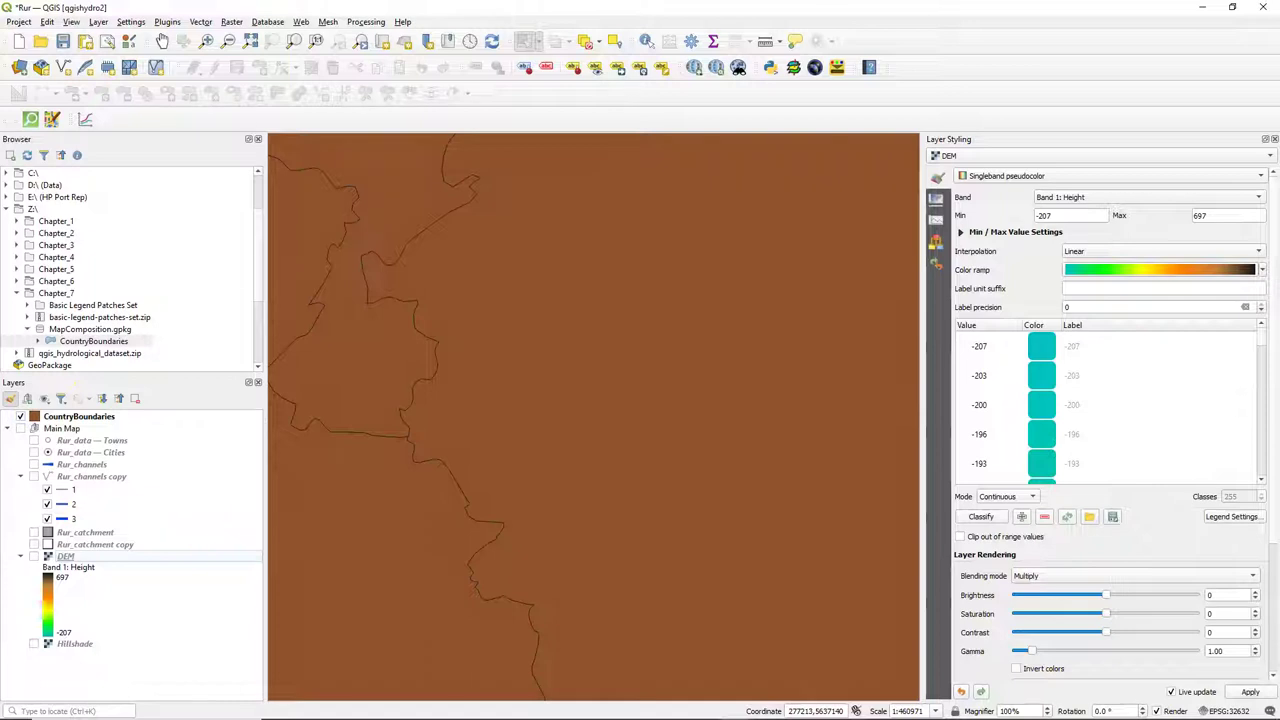
- Duplicate the Rur_catchment copy layer, move the duplicate out of Main Map, and make it visible
left_click(95, 545)
right_click(93, 547)
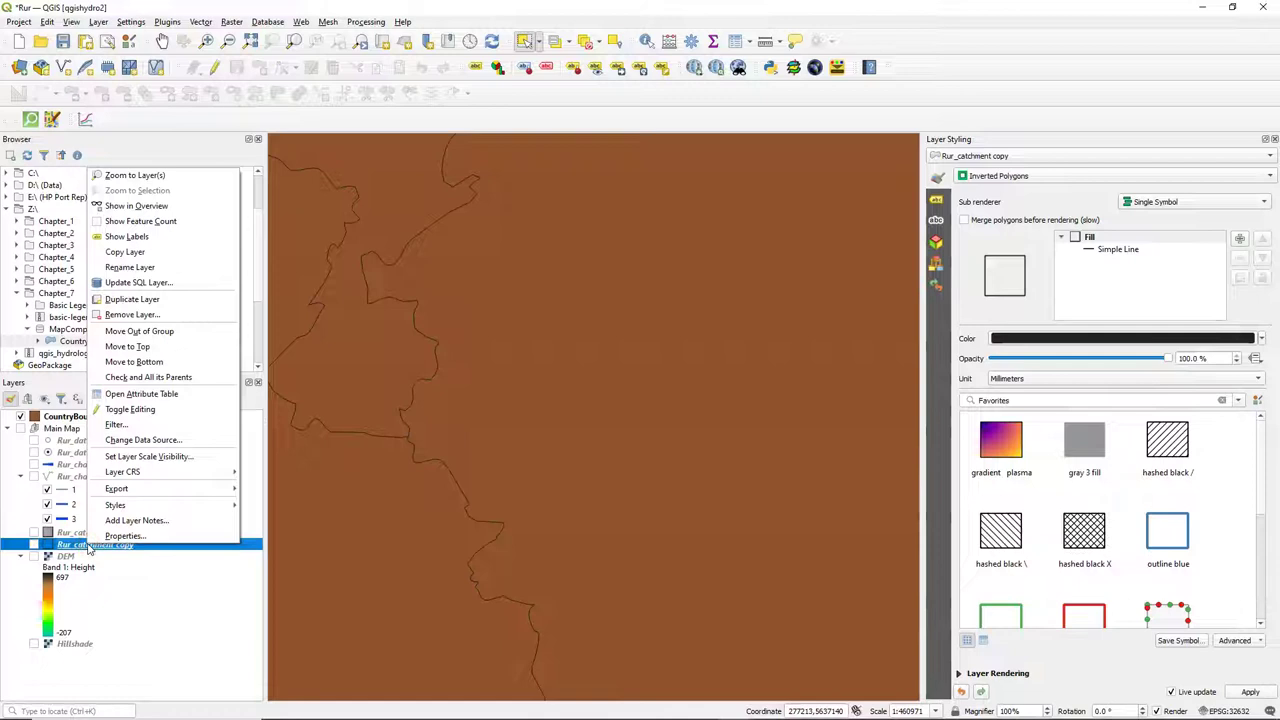
left_click(128, 300)
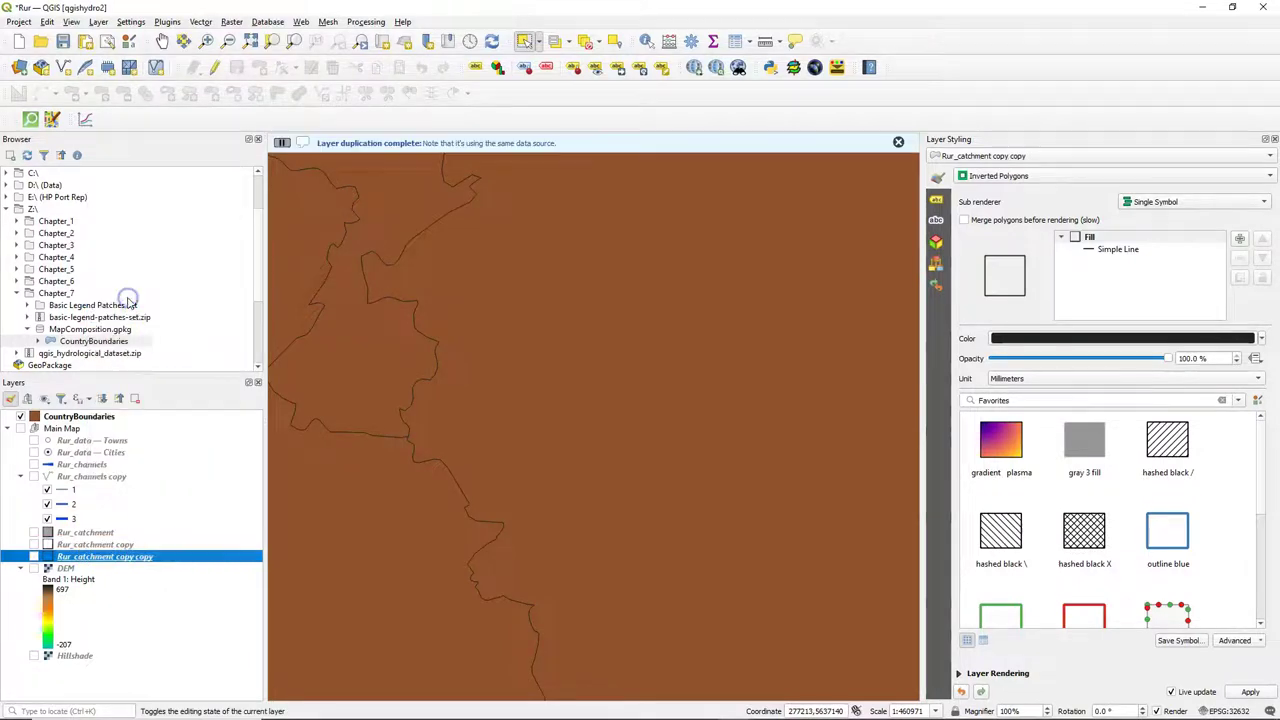
mouse_move(105, 556)
right_click(86, 562)
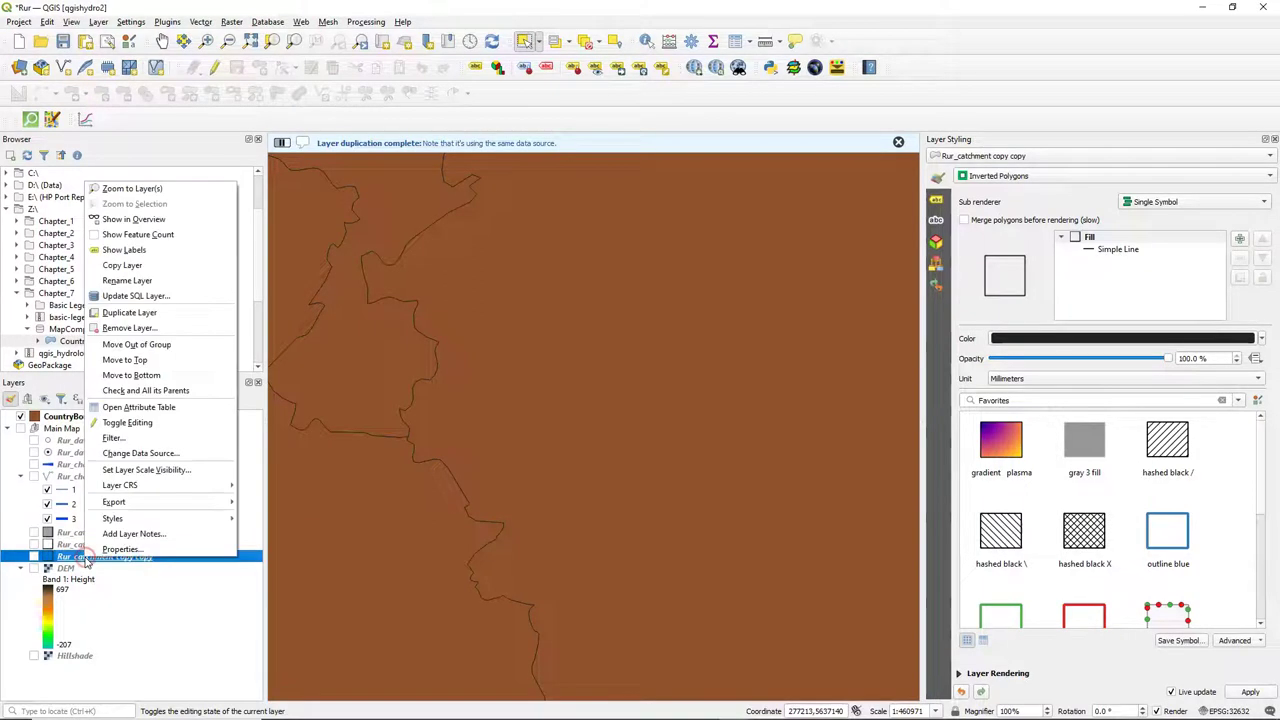
left_click(155, 348)
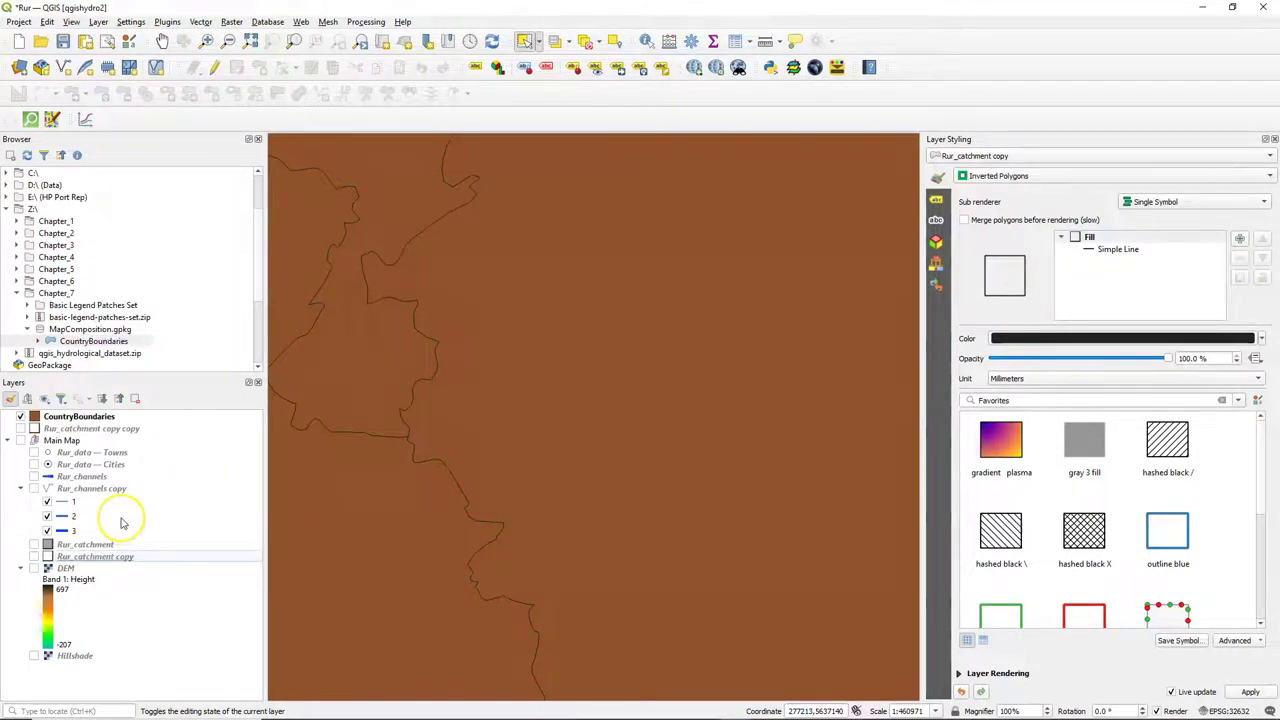
left_click(20, 428)
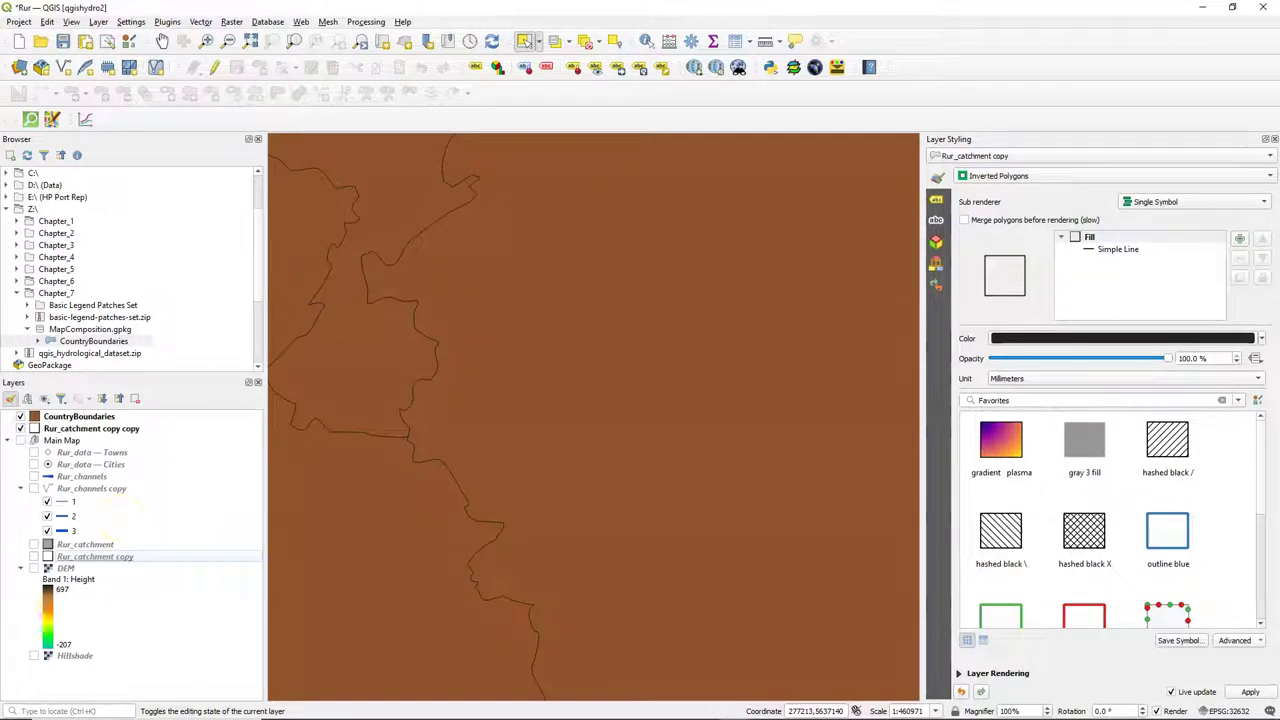
- Group CountryBoundaries and the duplicated catchment into a group named Locator Map
left_click(85, 416)
right_click(102, 429)
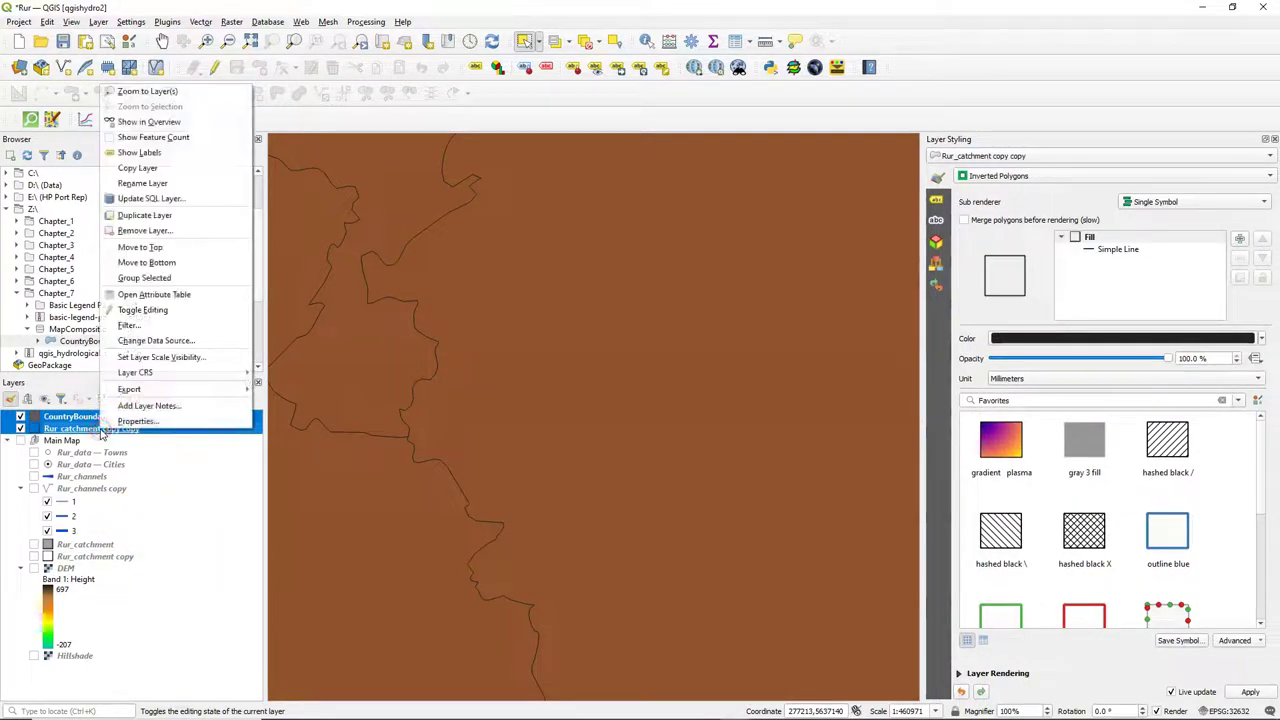
left_click(160, 277)
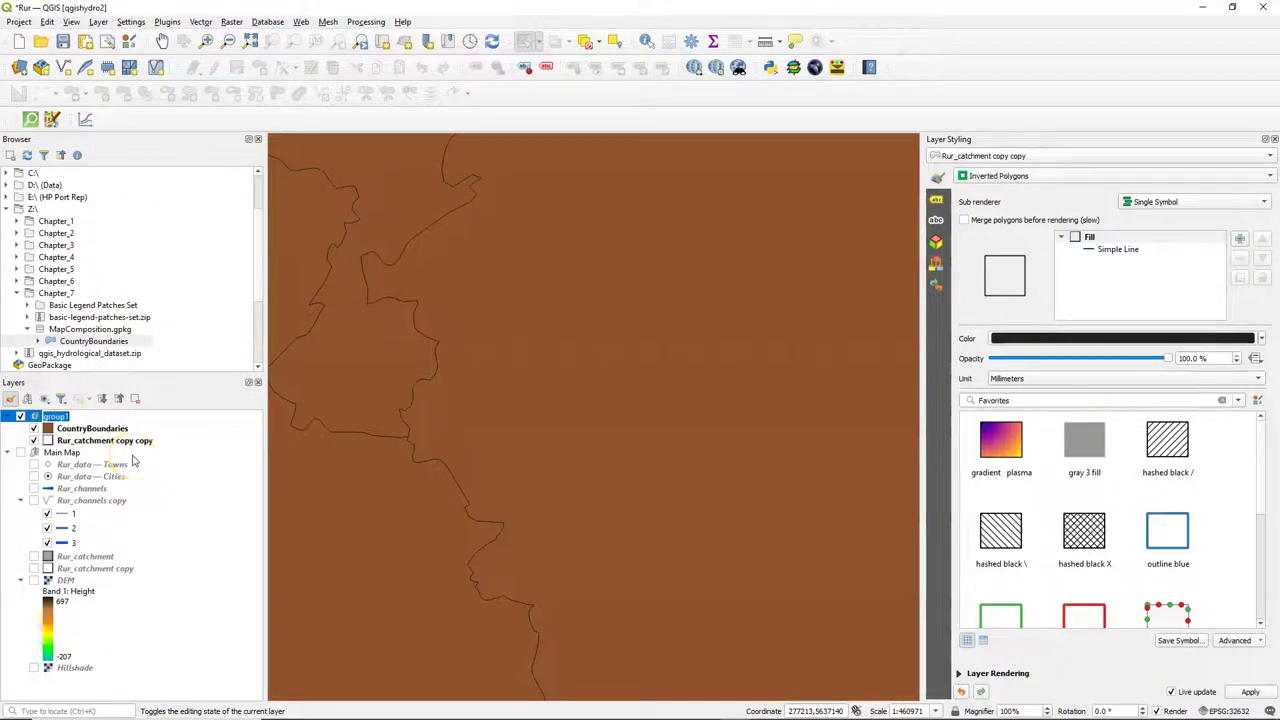
type("Locator Map")
left_click(193, 503)
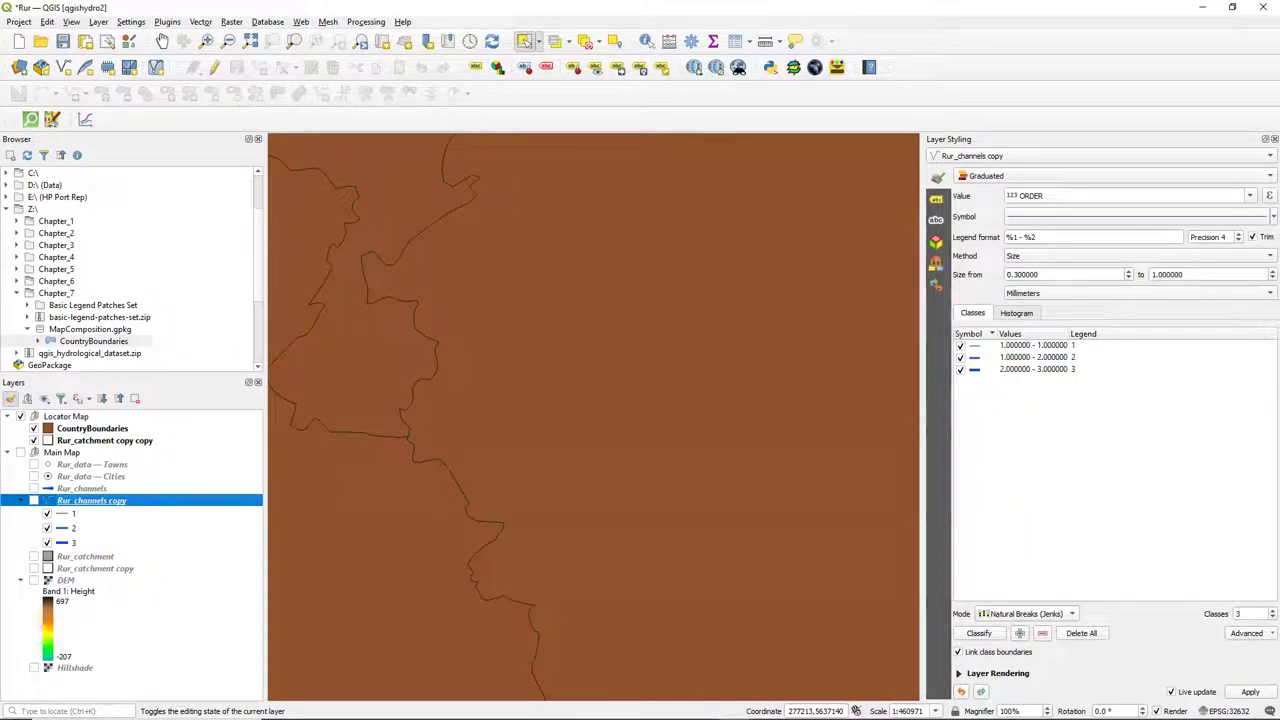
- Give CountryBoundaries a No Brush fill style and a 0.46 mm stroke width
left_click(92, 428)
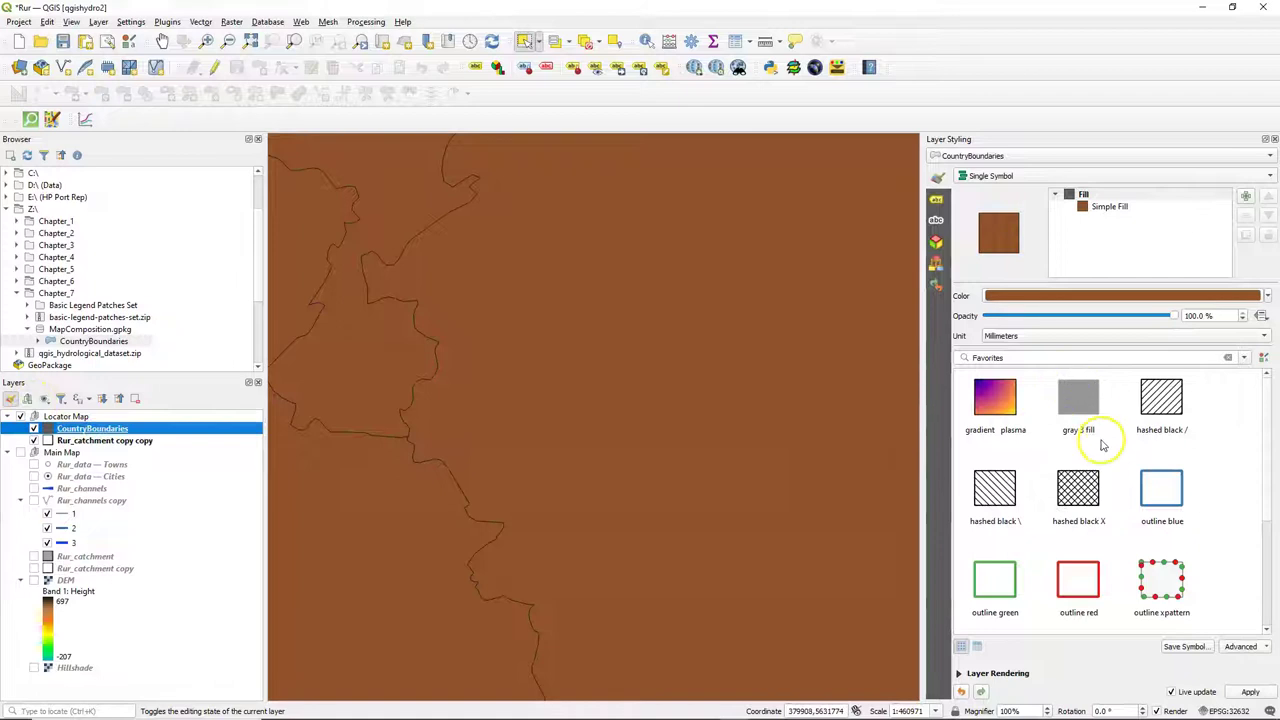
left_click(1105, 207)
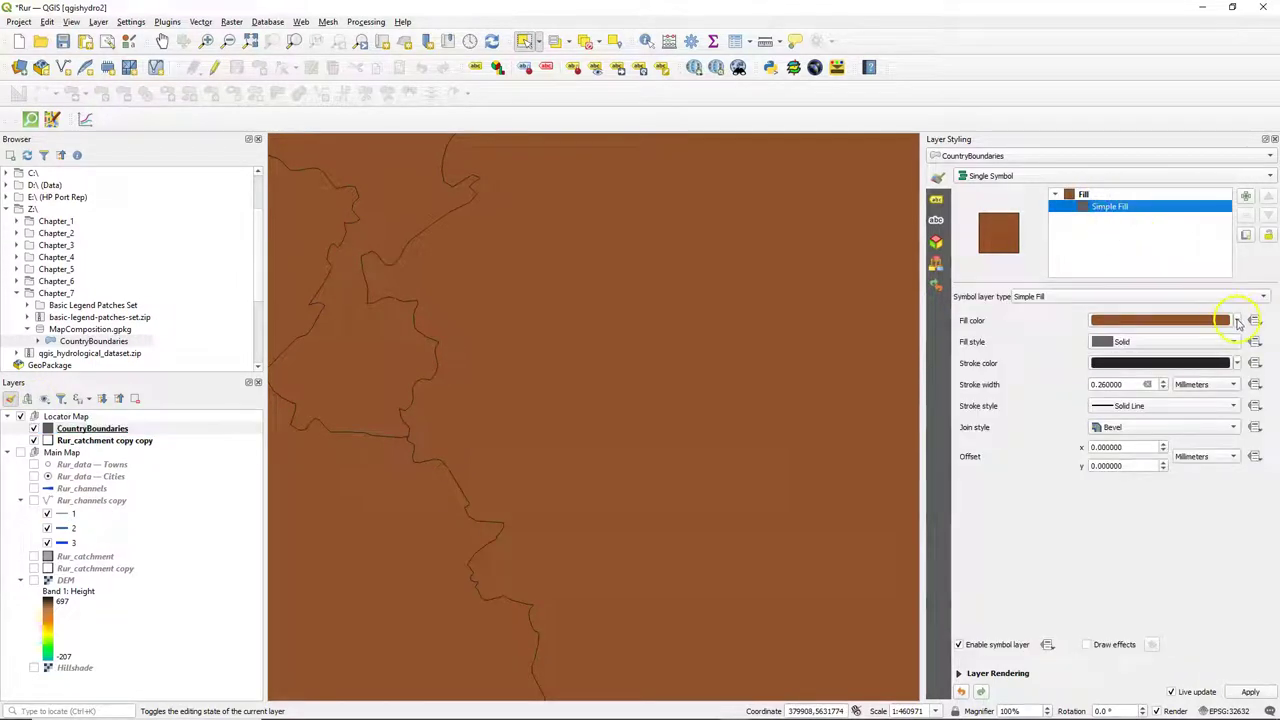
left_click(1215, 341)
left_click(1140, 355)
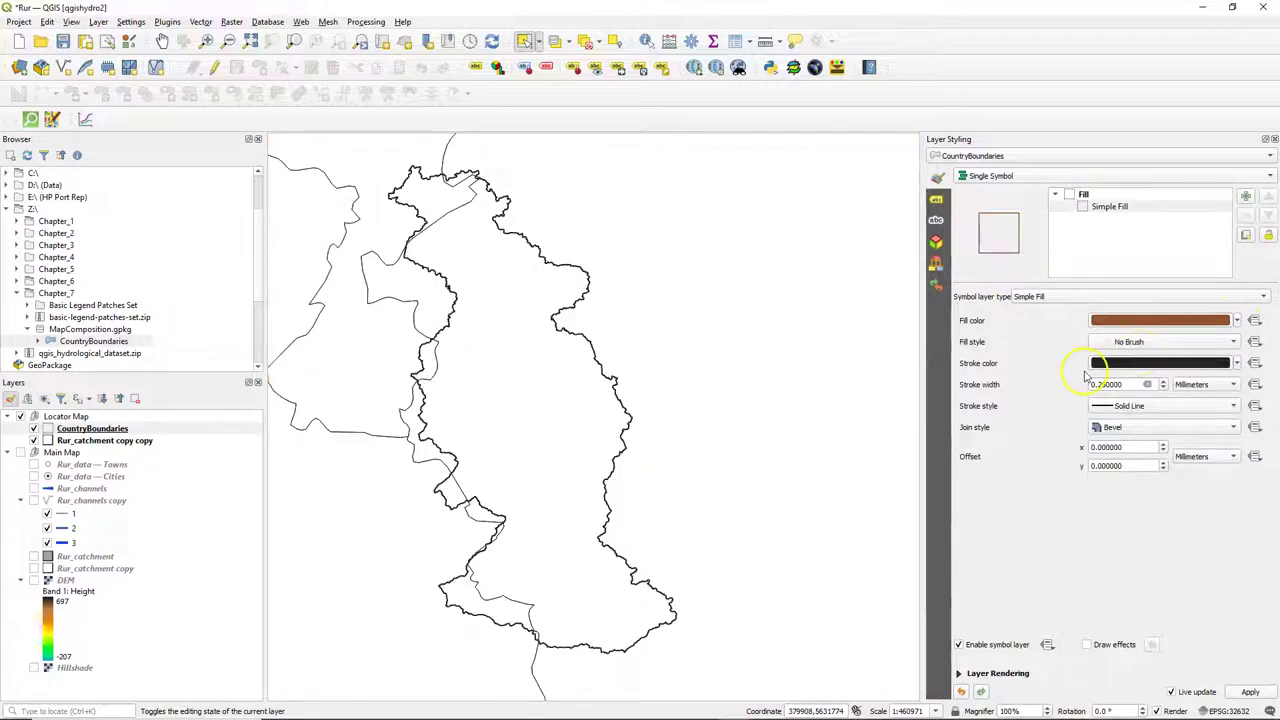
left_click(1164, 383)
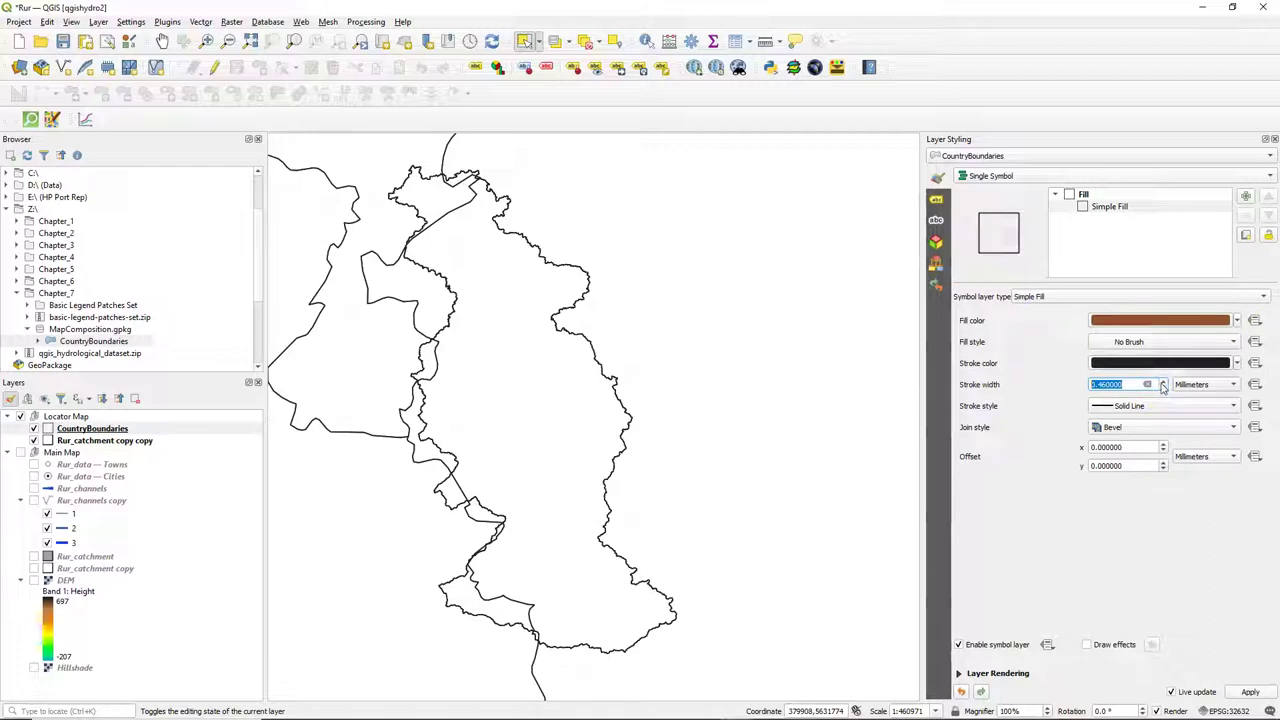
- Label CountryBoundaries with country names in bold Calibri at a smaller size
left_click(936, 199)
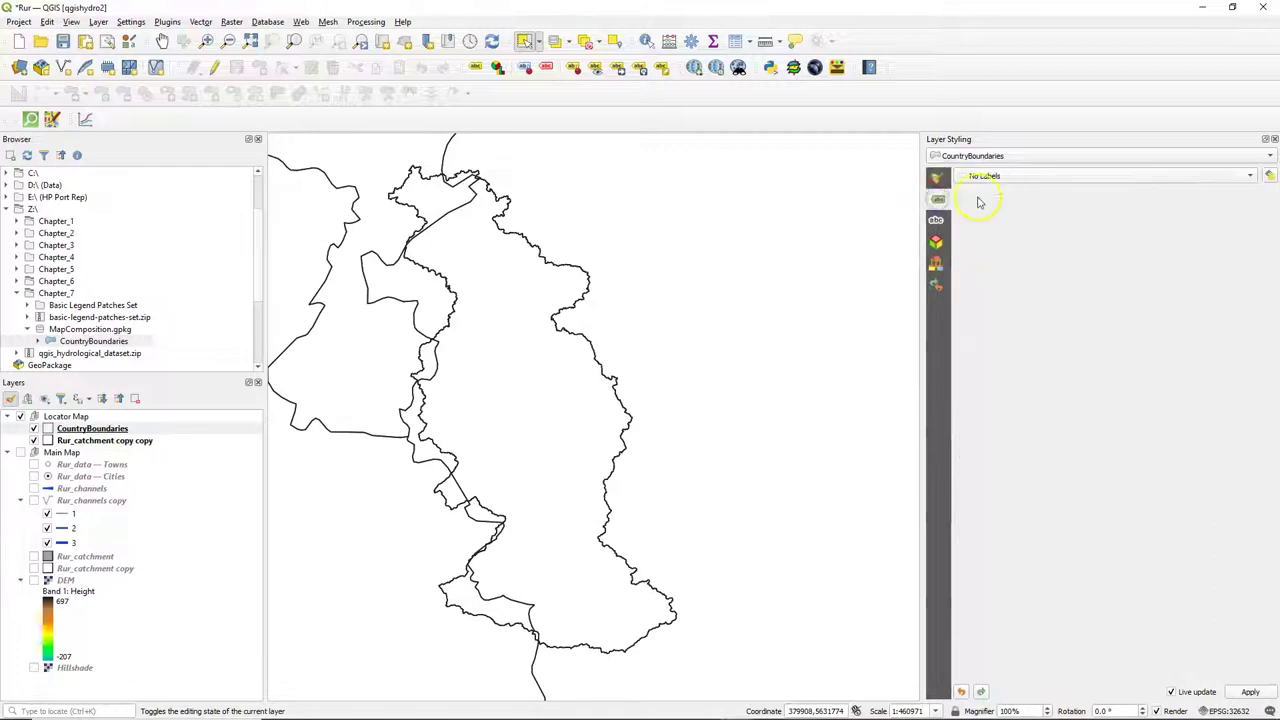
left_click(995, 176)
left_click(1000, 189)
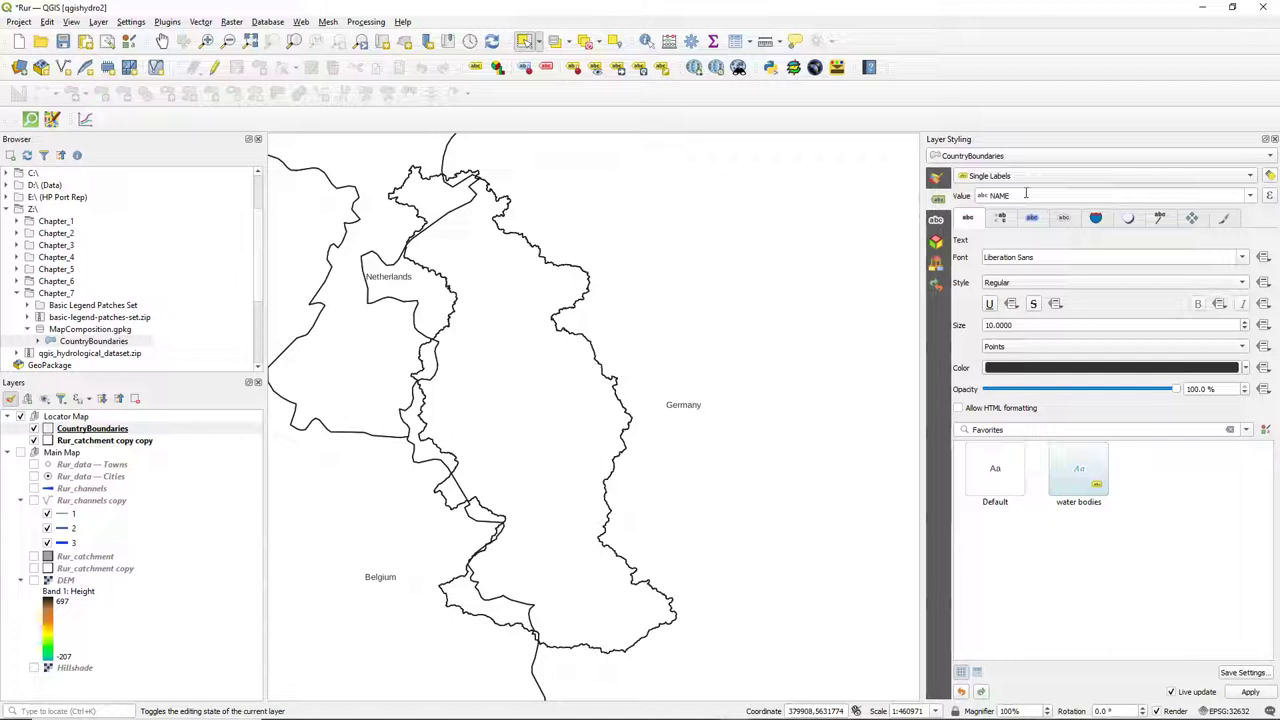
left_click(1241, 258)
type("c")
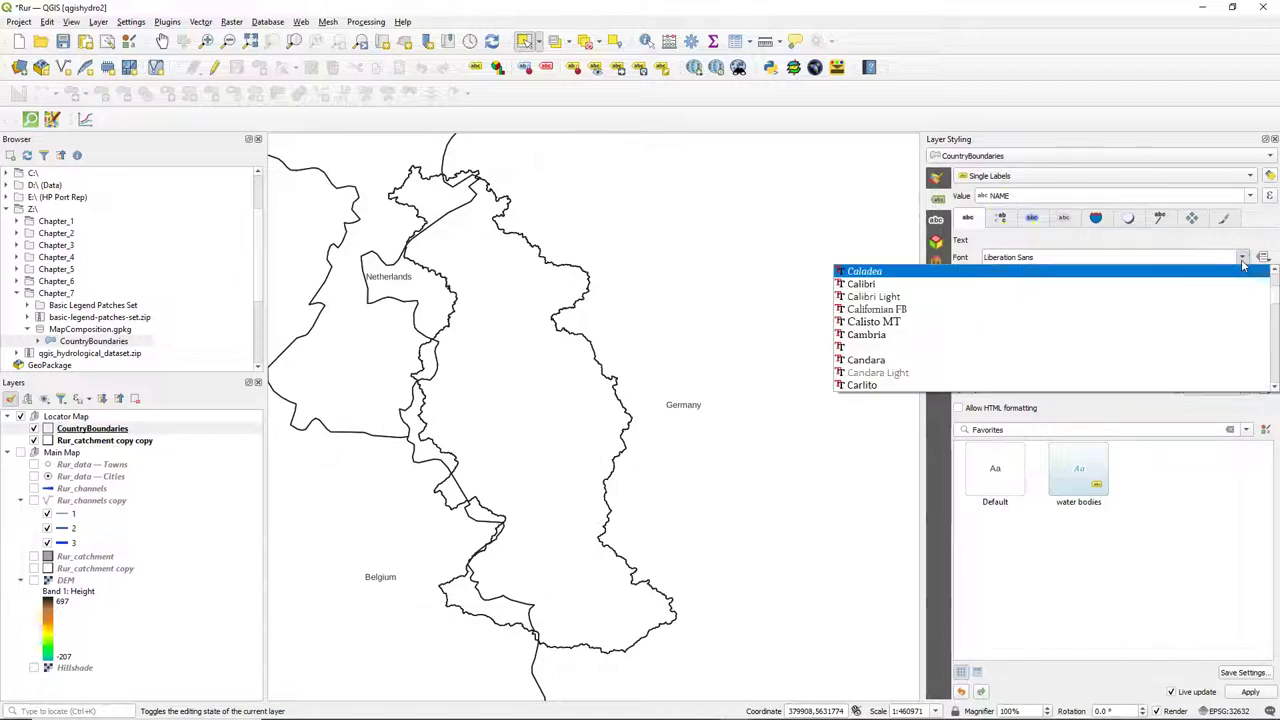
left_click(875, 281)
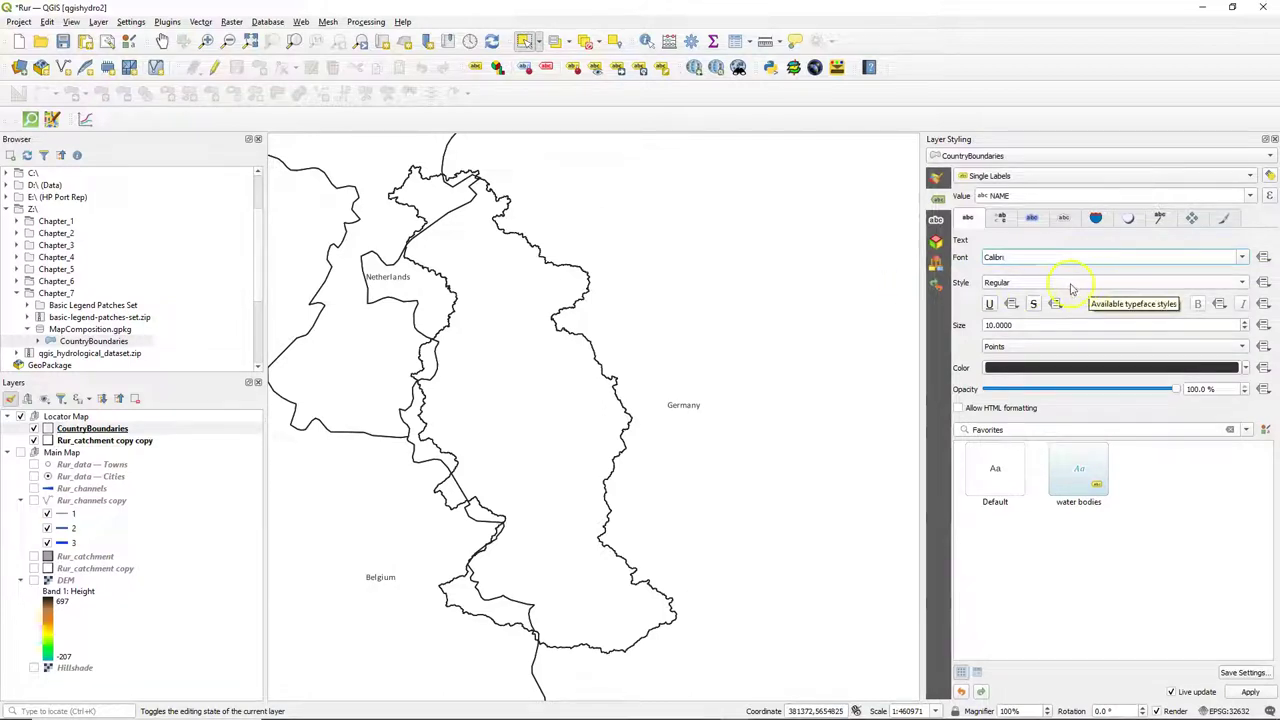
left_click(1035, 283)
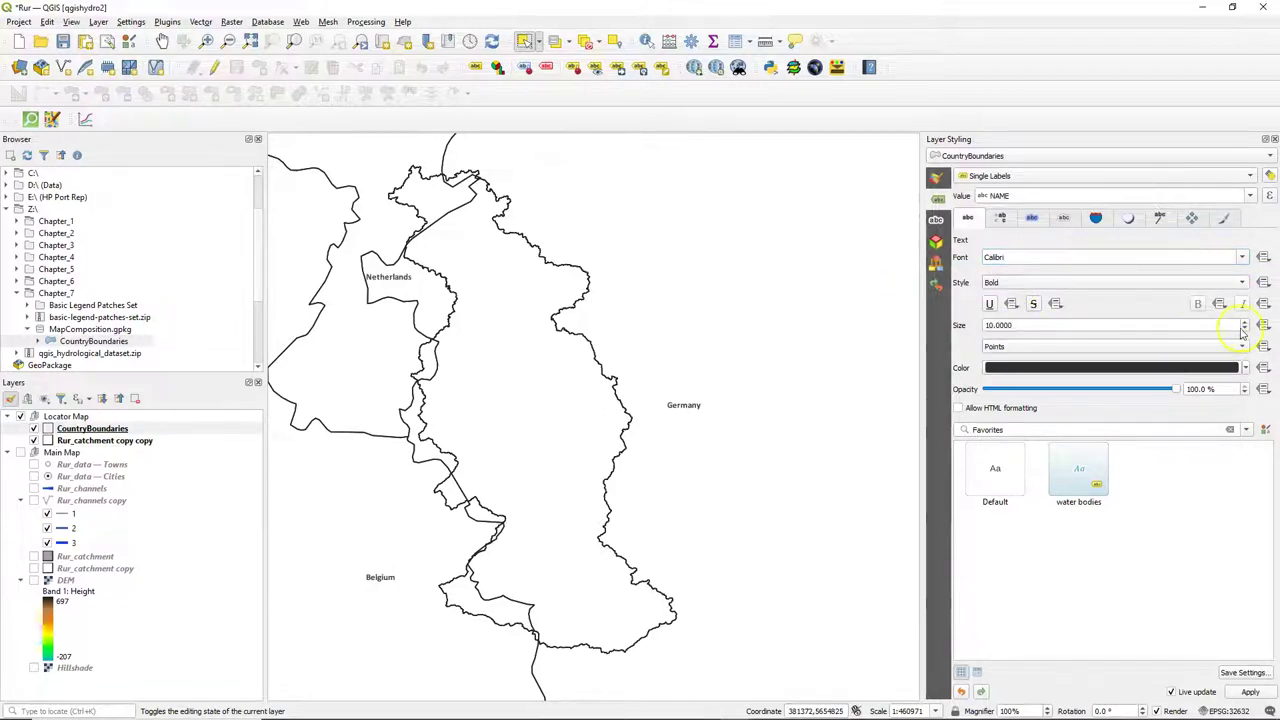
left_click(1245, 330)
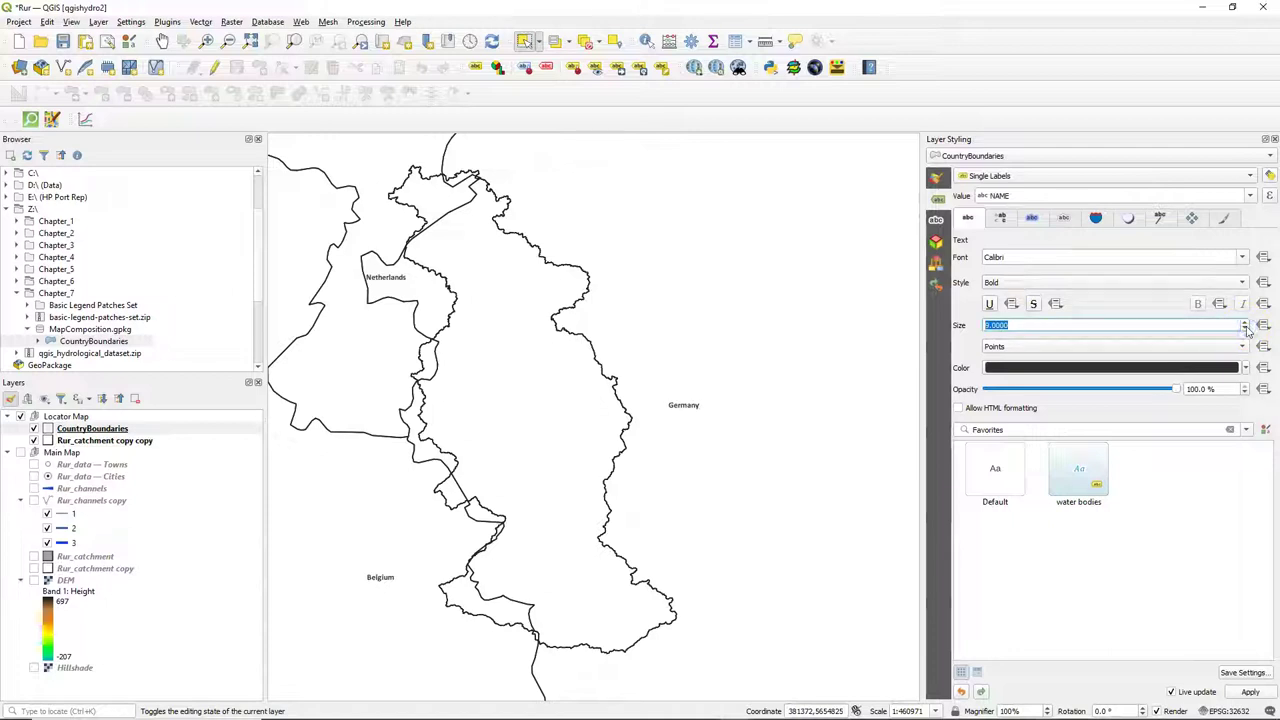
left_click(95, 441)
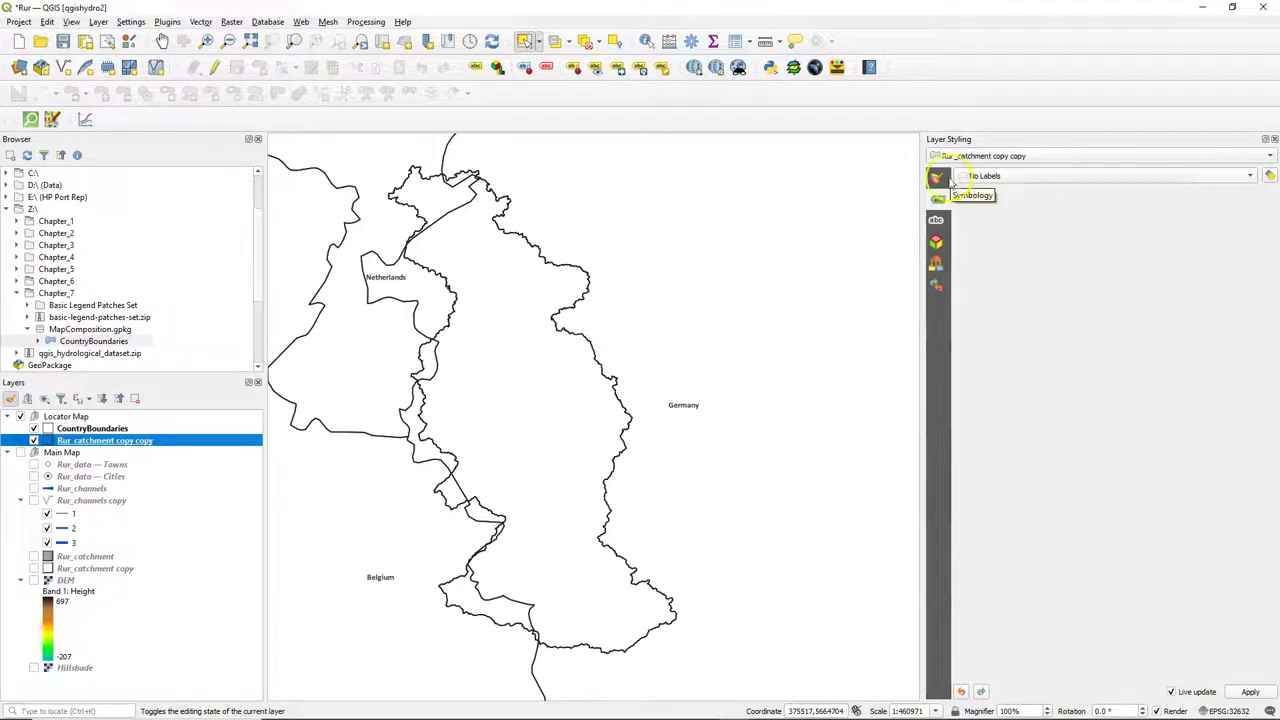
- Change the catchment copy's Simple Line symbol layer to Simple Fill and the renderer to Single Symbol
left_click(937, 177)
left_click(1124, 251)
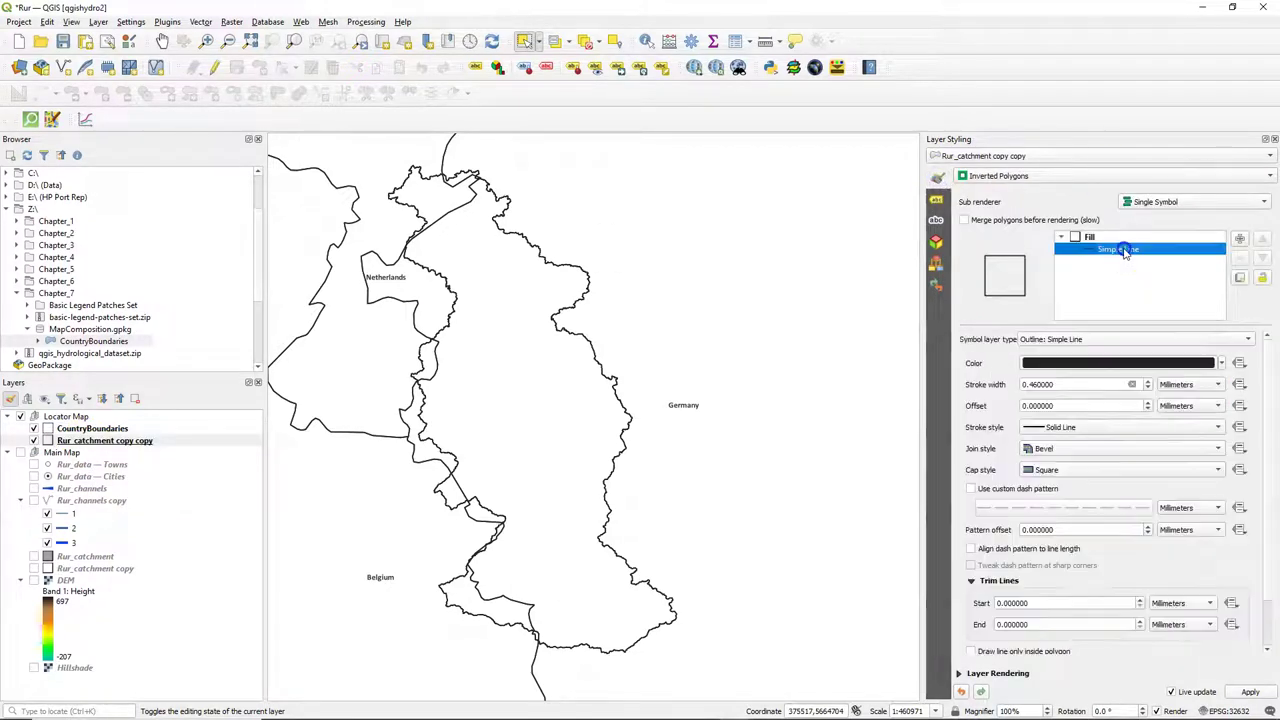
left_click(1076, 340)
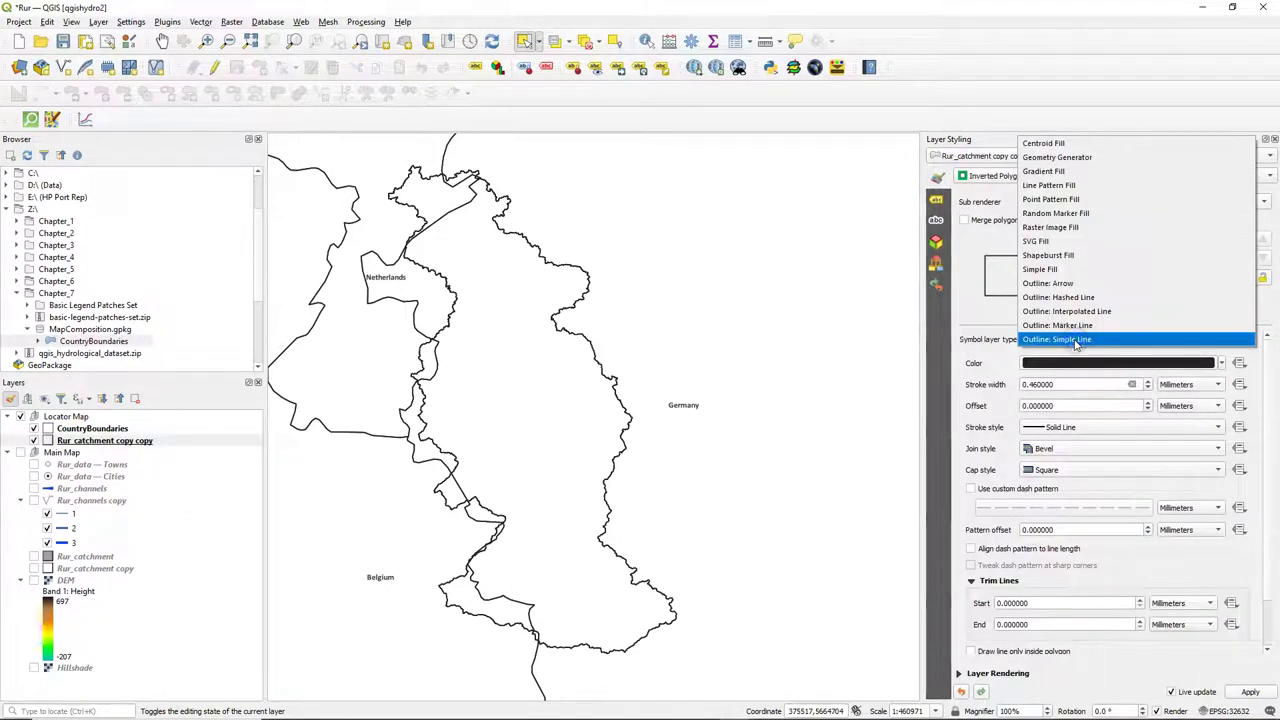
left_click(1050, 269)
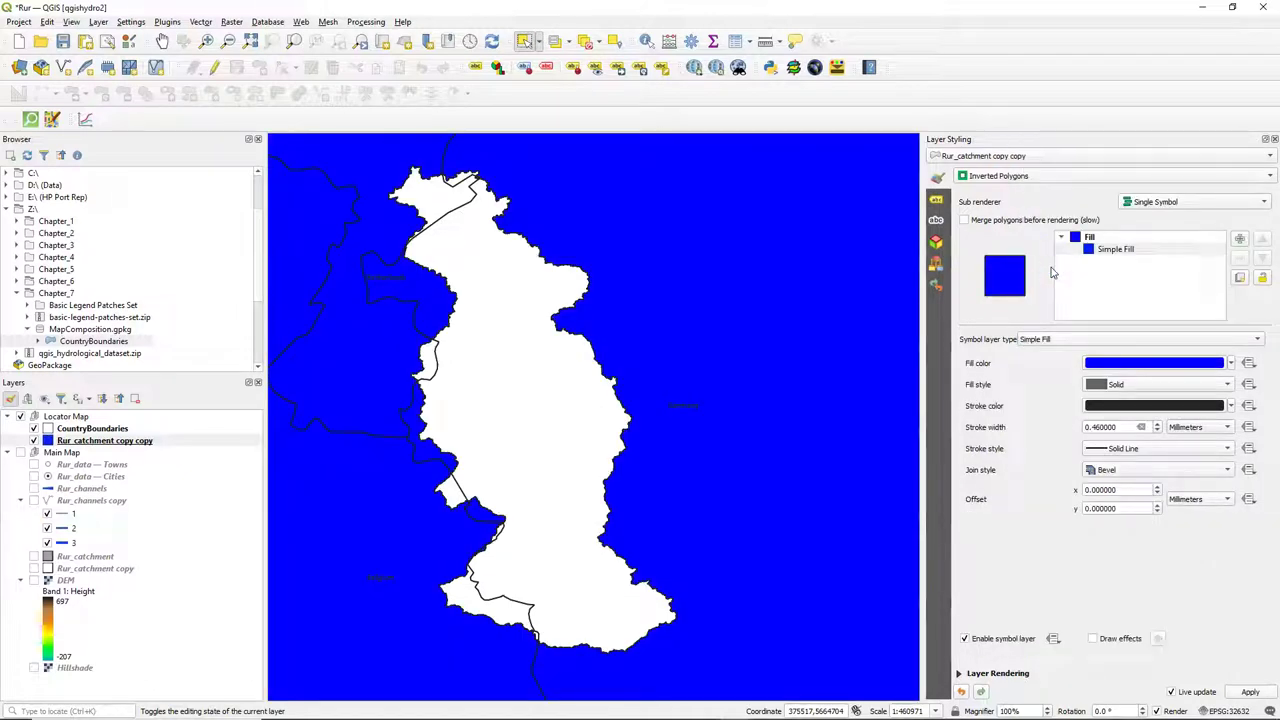
left_click(1012, 174)
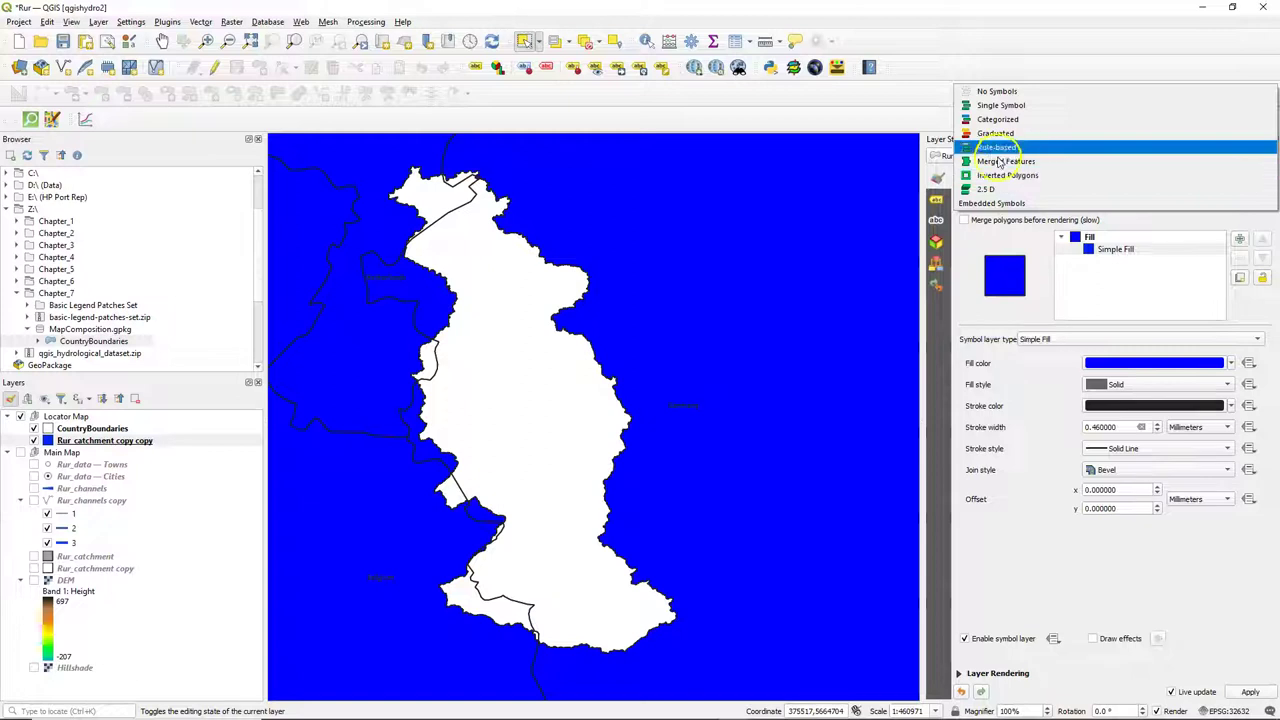
left_click(996, 106)
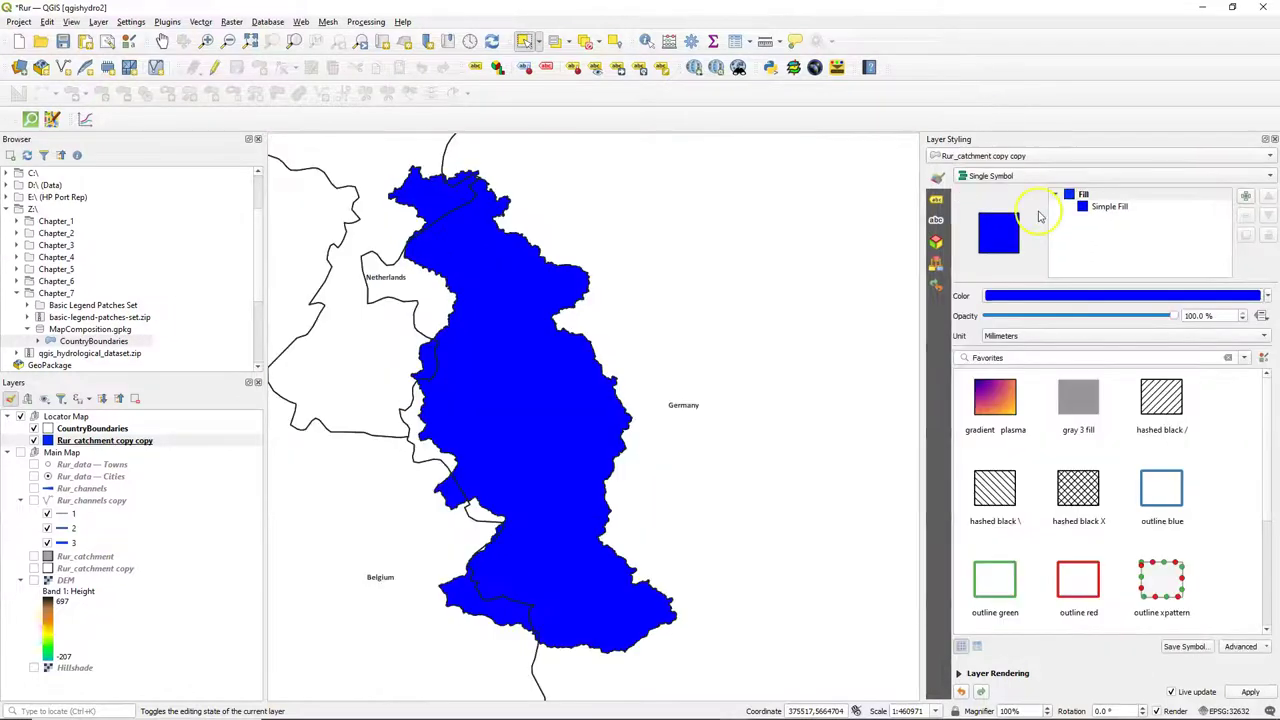
- Set the catchment fill colour to #0091ff (G 145, B 255) and save it as a custom swatch
left_click(1072, 295)
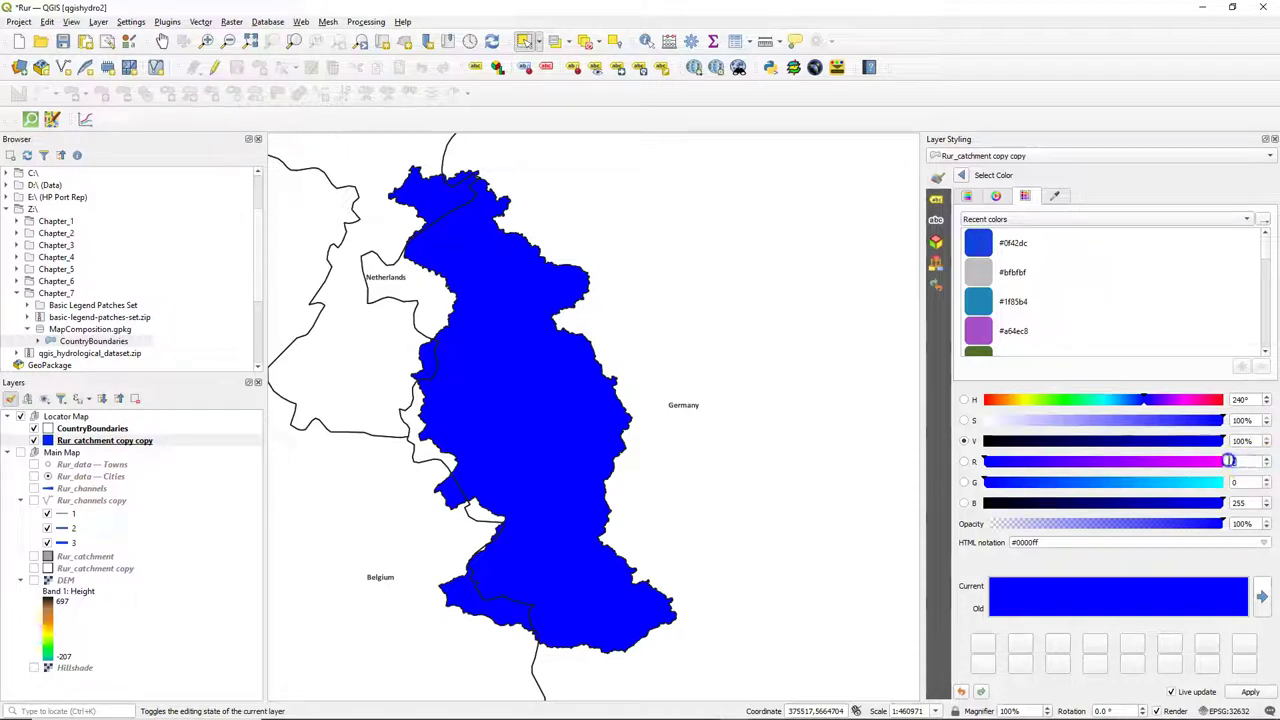
left_click(1230, 462)
left_click(1236, 482)
type("14")
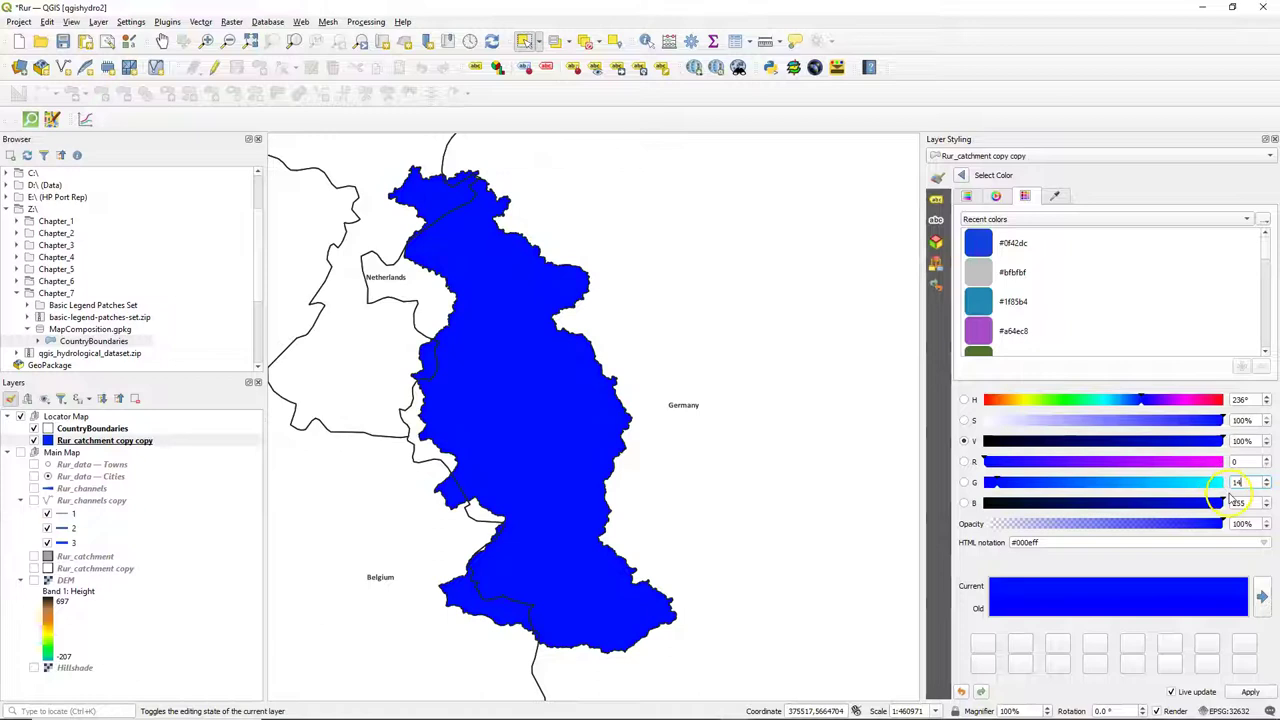
type("5")
key("Tab")
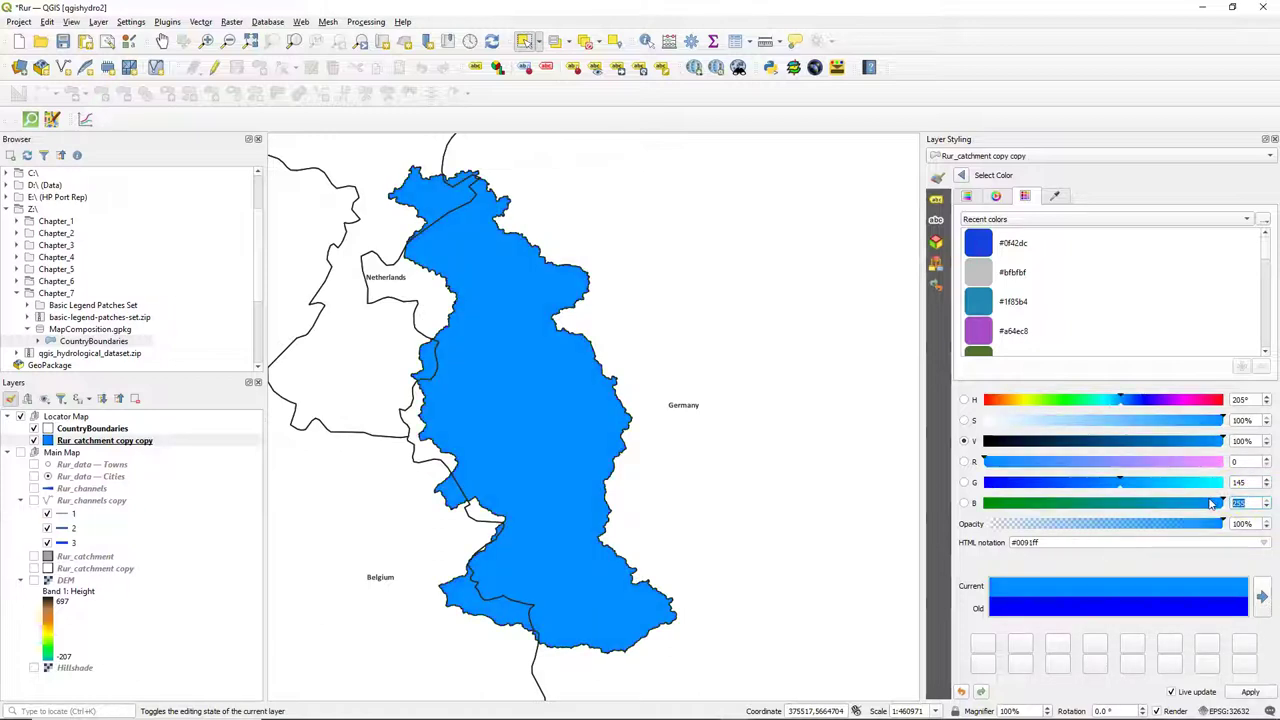
type("255")
left_click(1263, 597)
left_click(961, 175)
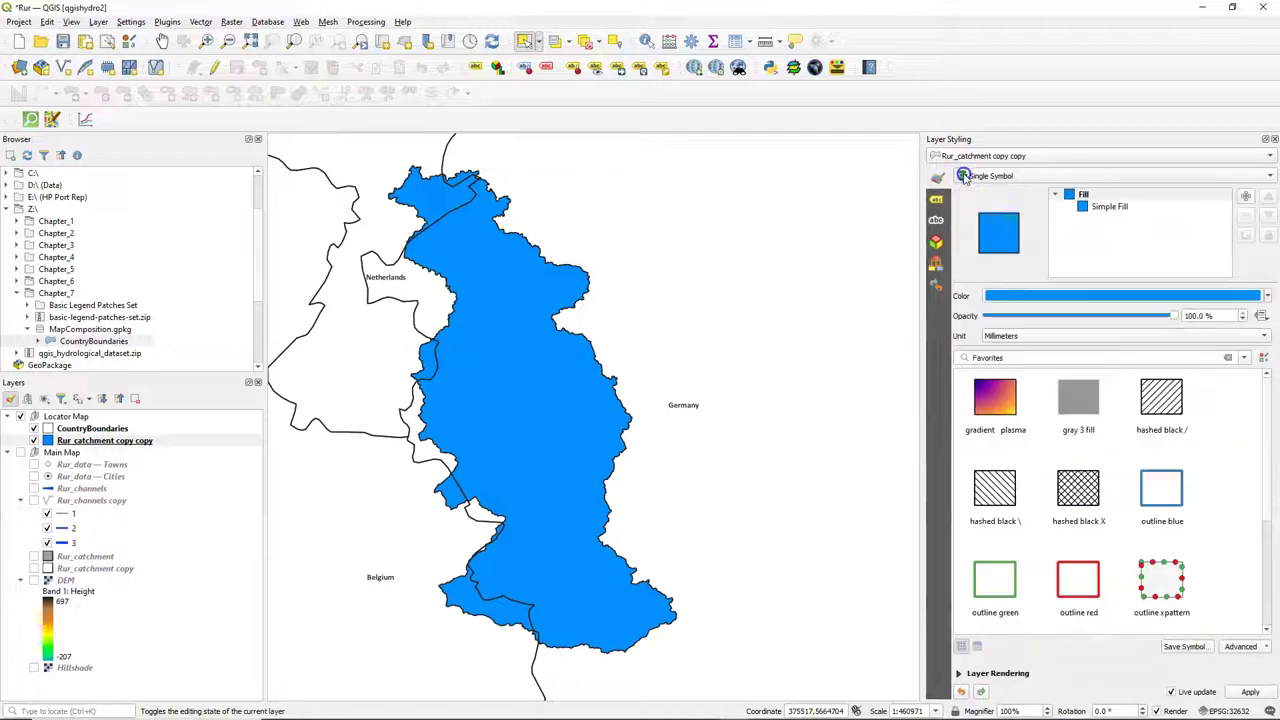
- Set the catchment's stroke colour to the saved #0091ff custom swatch
left_click(1106, 205)
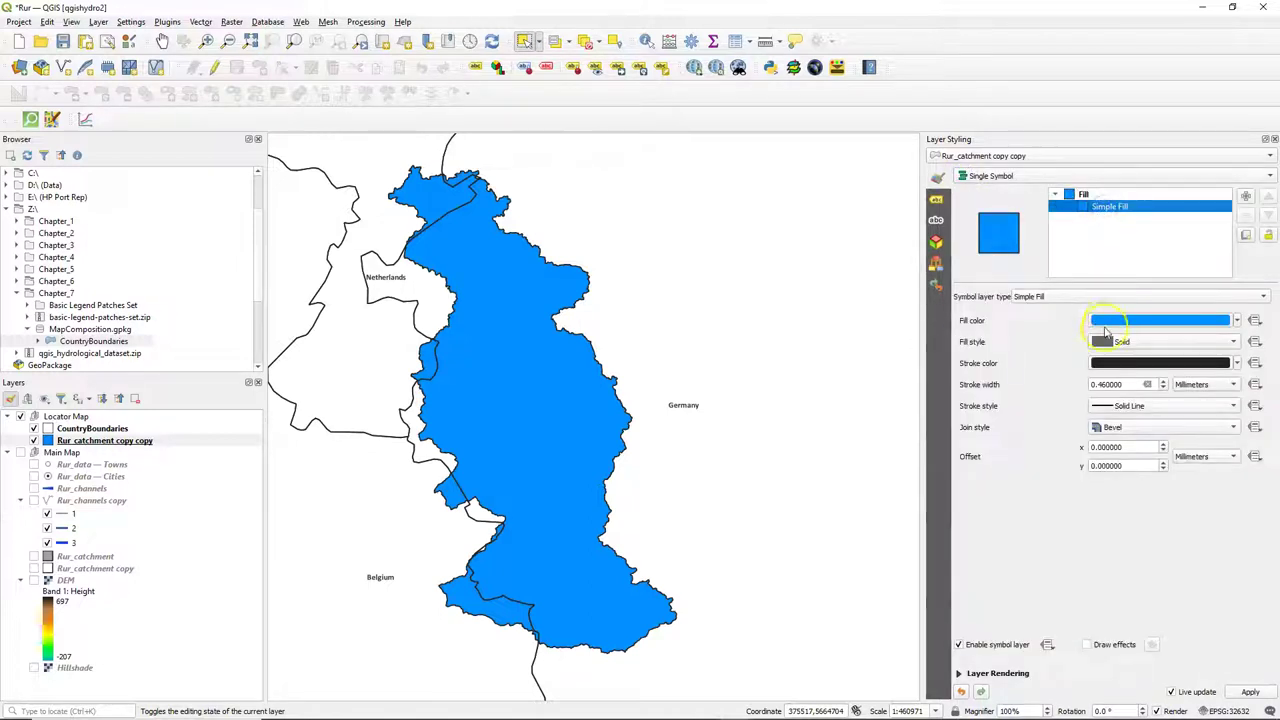
left_click(1124, 364)
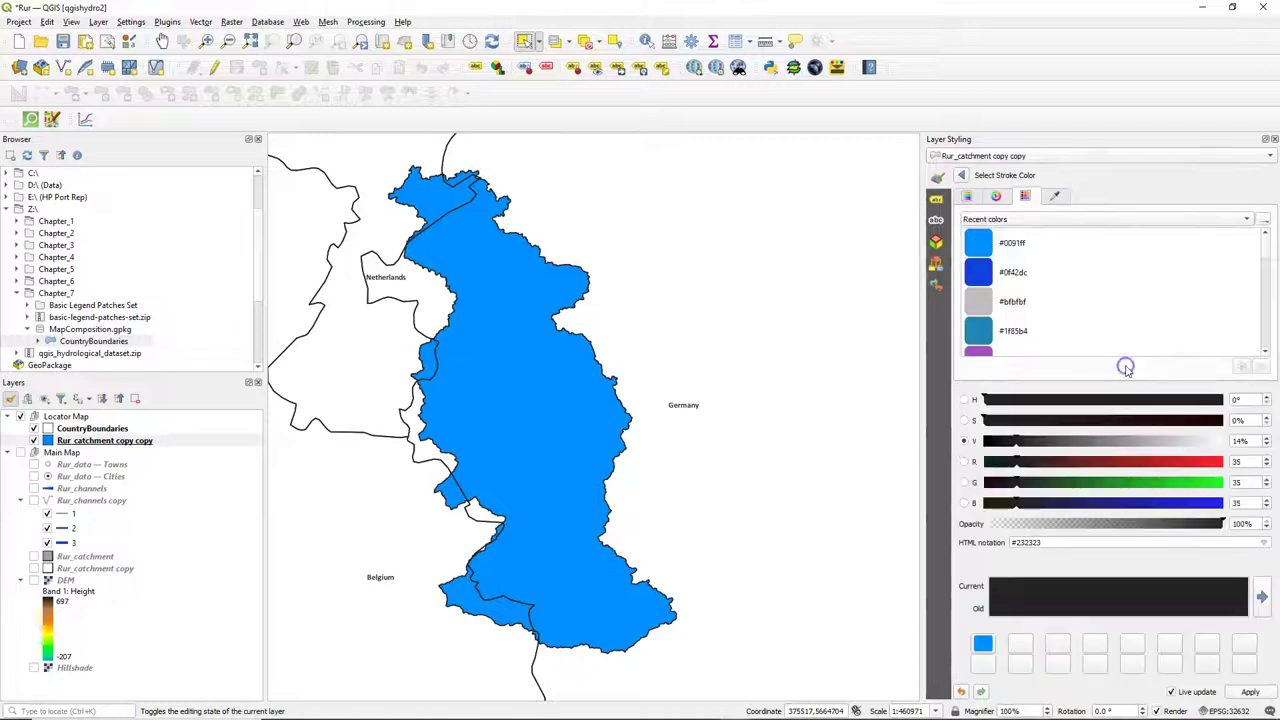
left_click(984, 643)
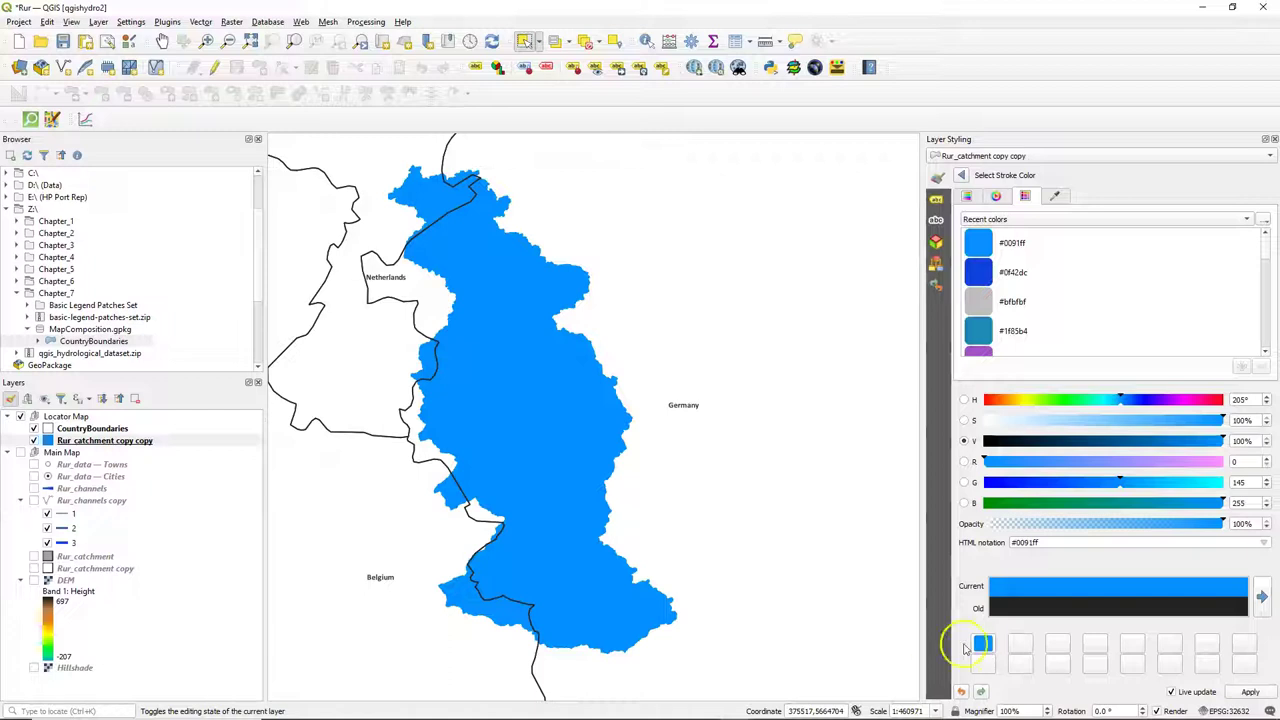
left_click(44, 399)
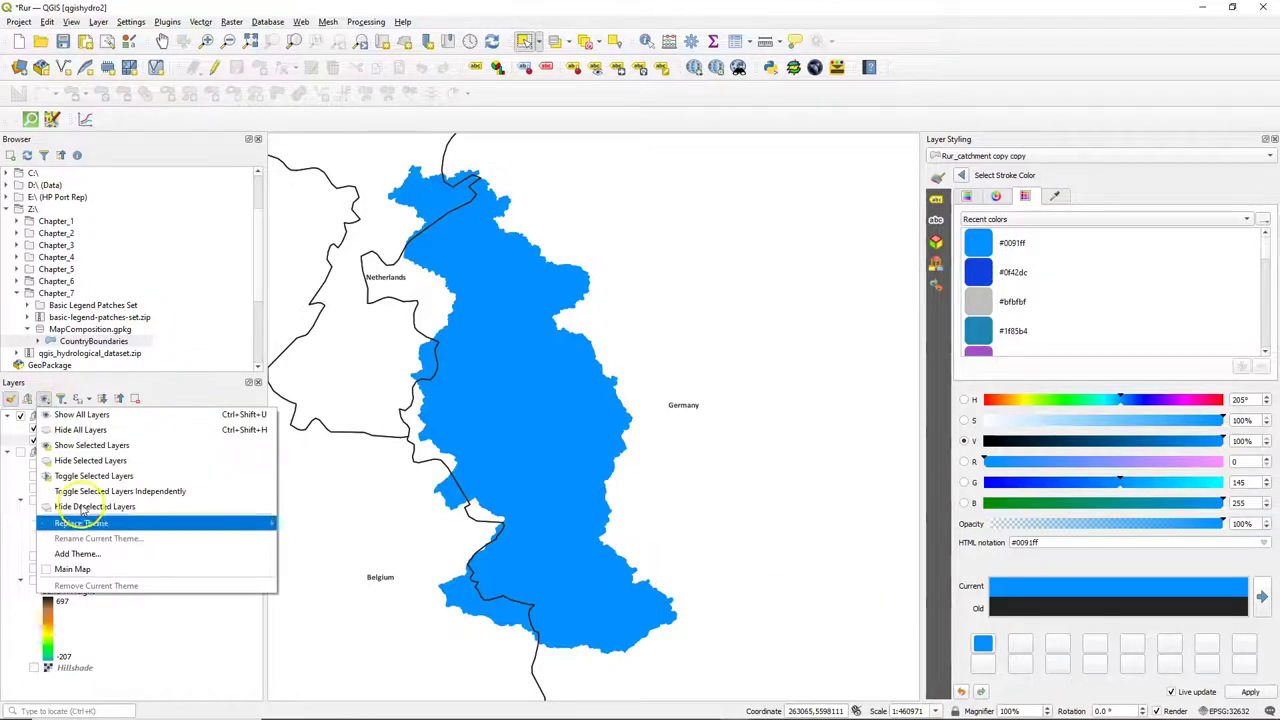
- Add a map theme named Locator Map and save the project with Ctrl+S
left_click(80, 553)
type("Locator Map")
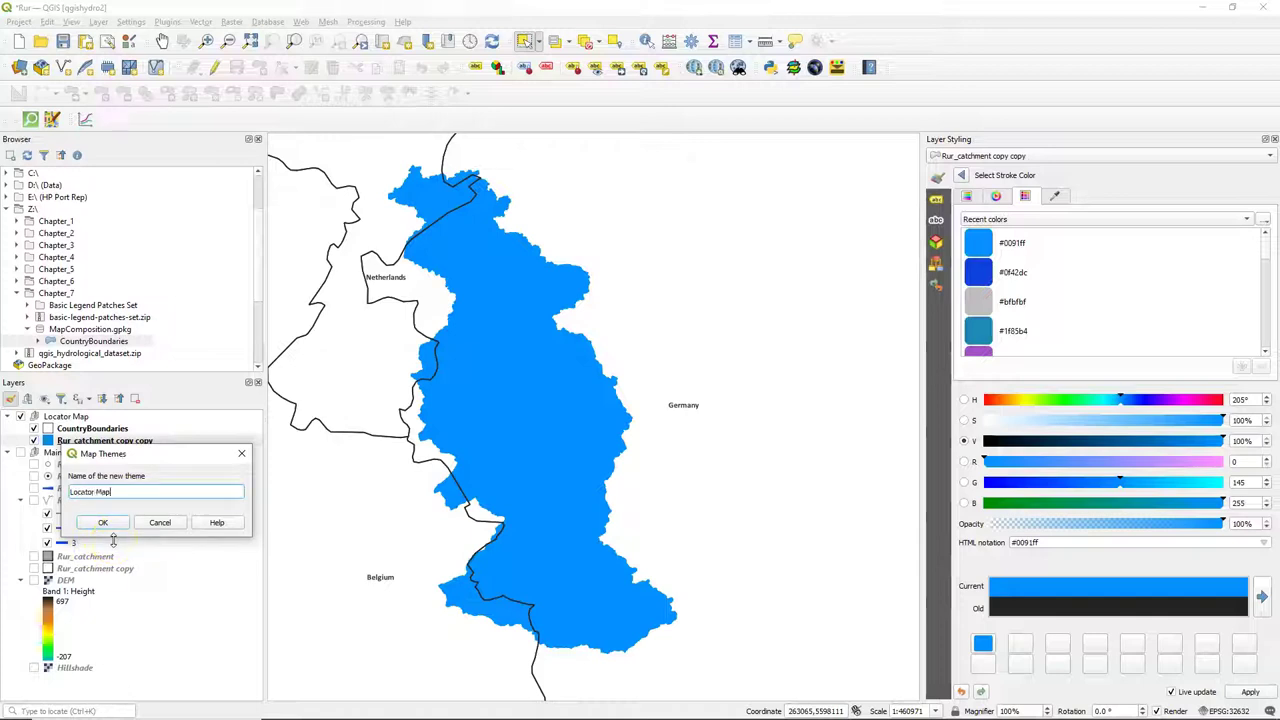
left_click(103, 523)
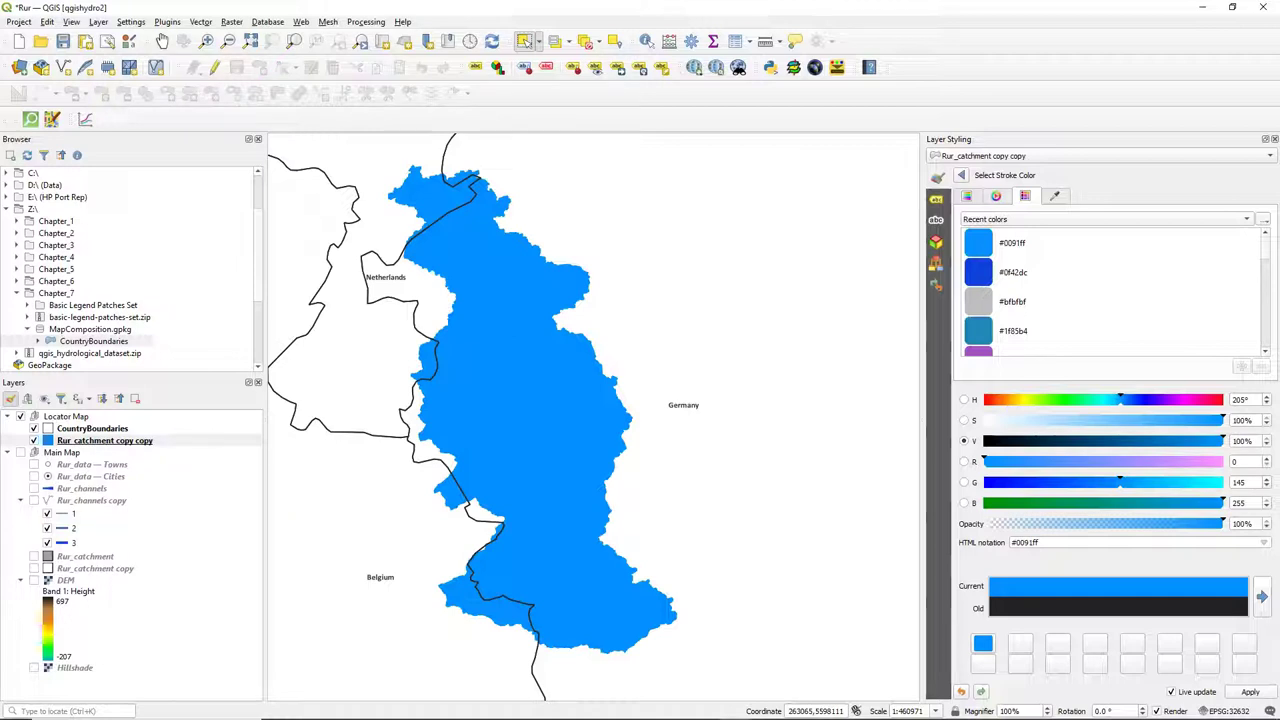
key("ctrl+s")
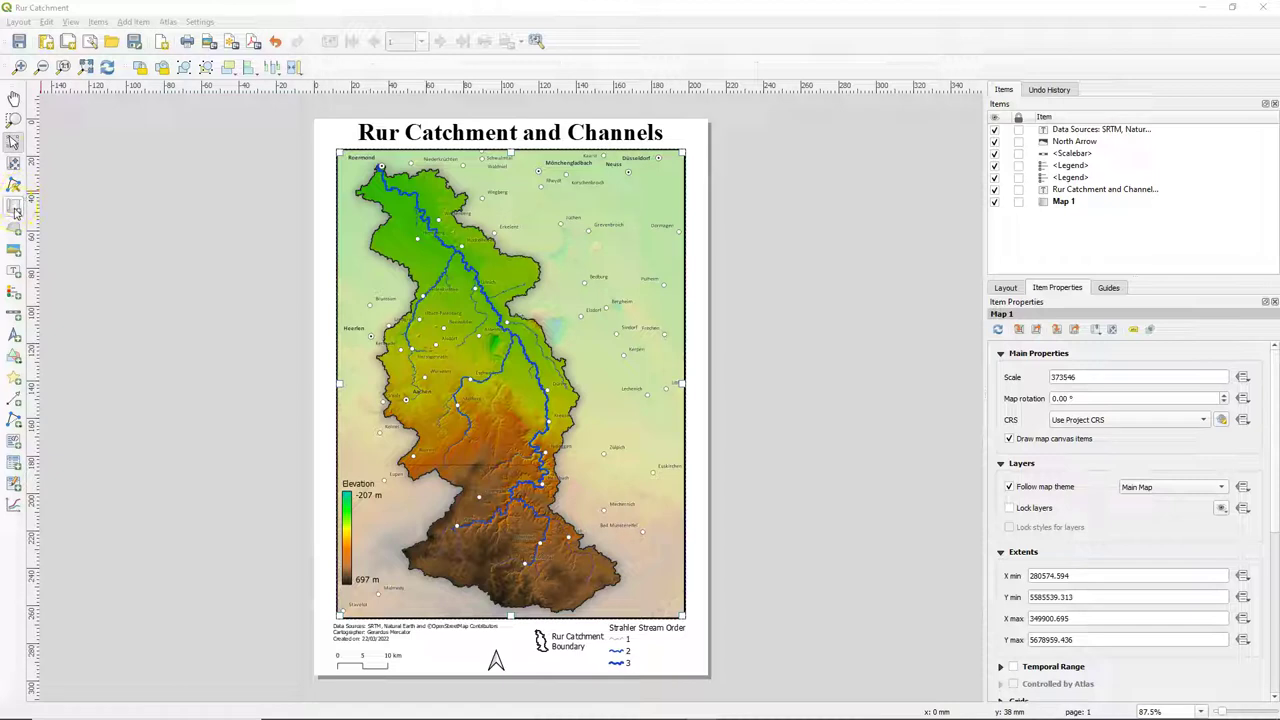
- Draw a new map item as an inset in the upper right of the layout page
left_click(14, 207)
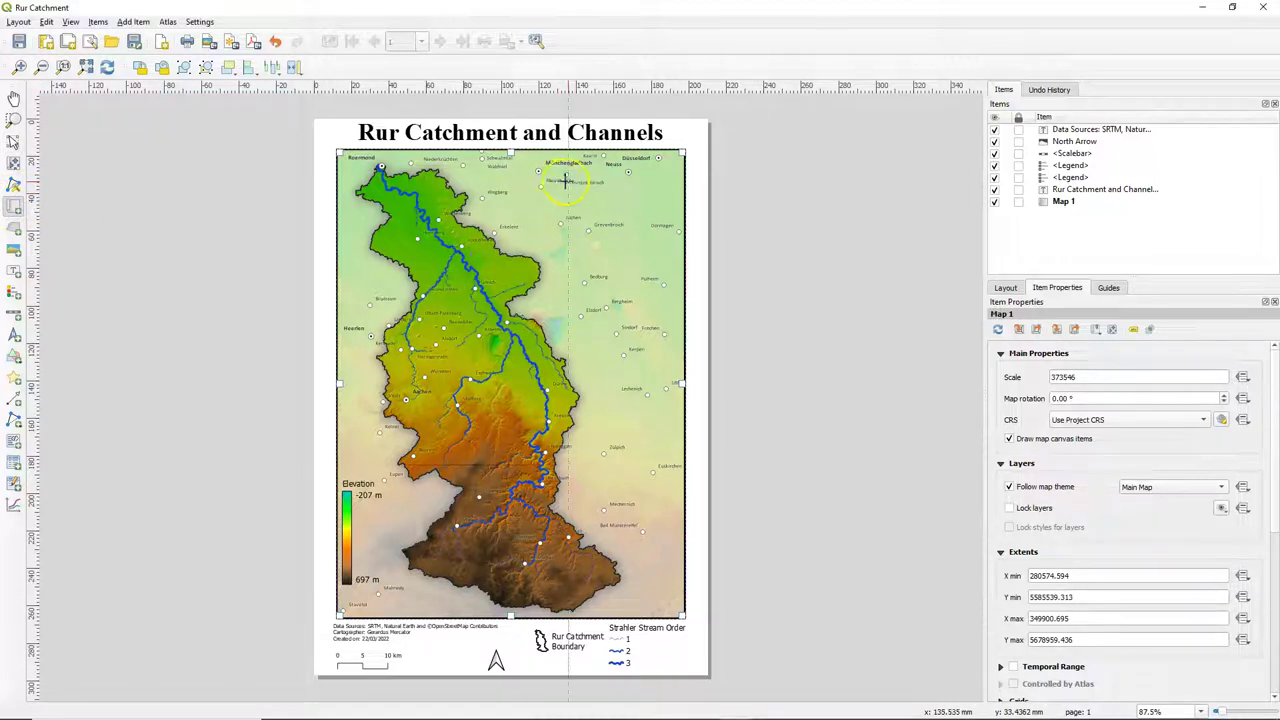
left_click_drag(569, 182, 656, 297)
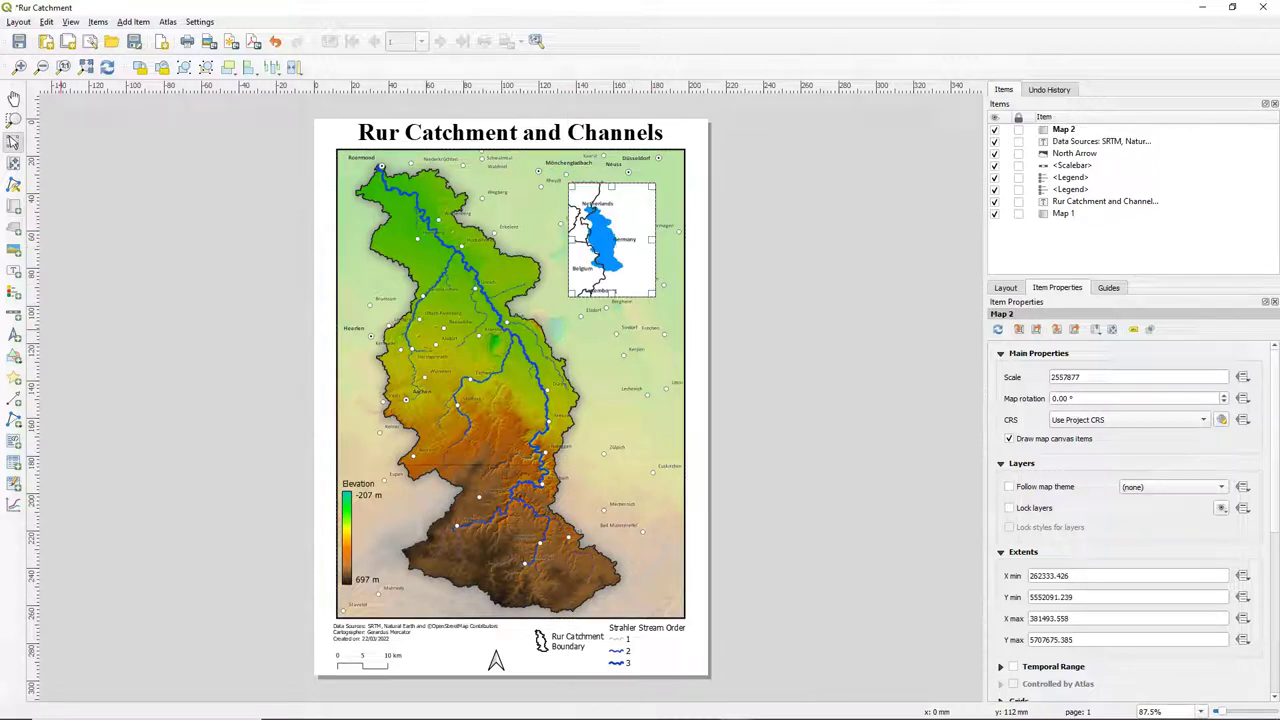
- Set the inset map to follow the 'Locator Map' theme
left_click(1010, 488)
left_click(1170, 488)
left_click(1168, 506)
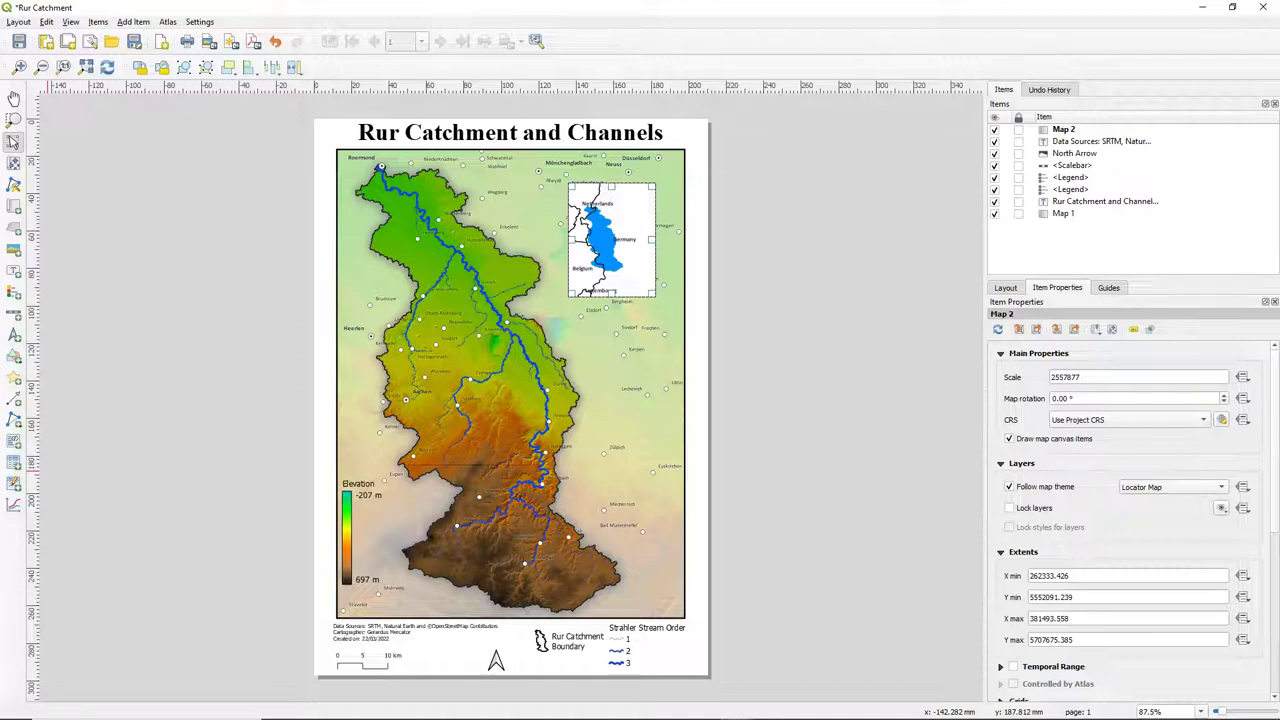
- Make the inset frame slightly taller and pan its content to centre the light-blue catchment
left_click_drag(611, 297, 611, 305)
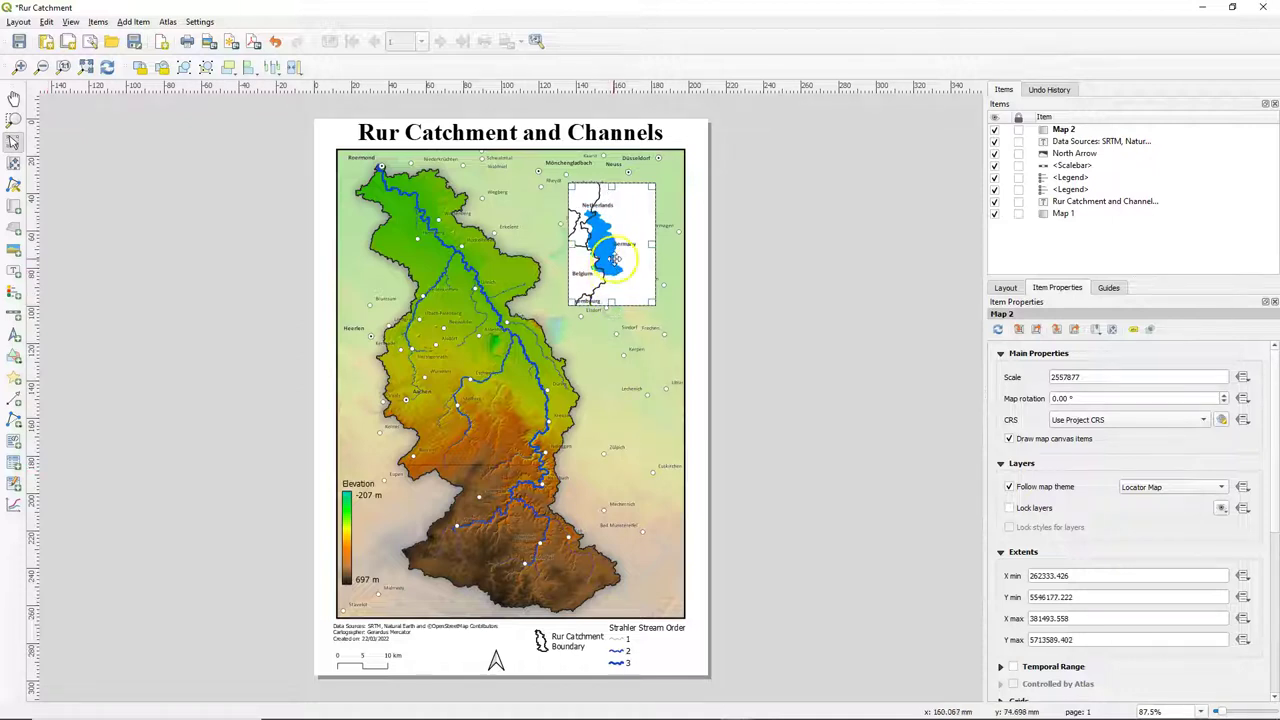
key("c")
left_click_drag(610, 247, 618, 243)
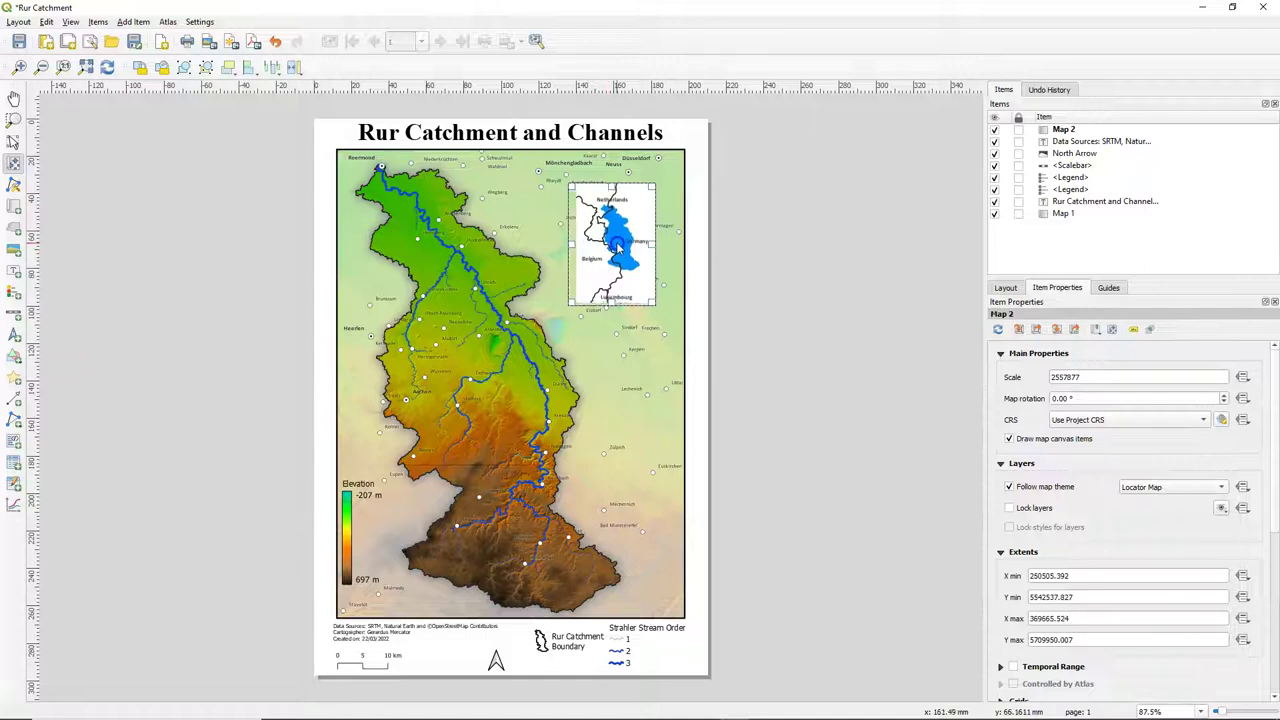